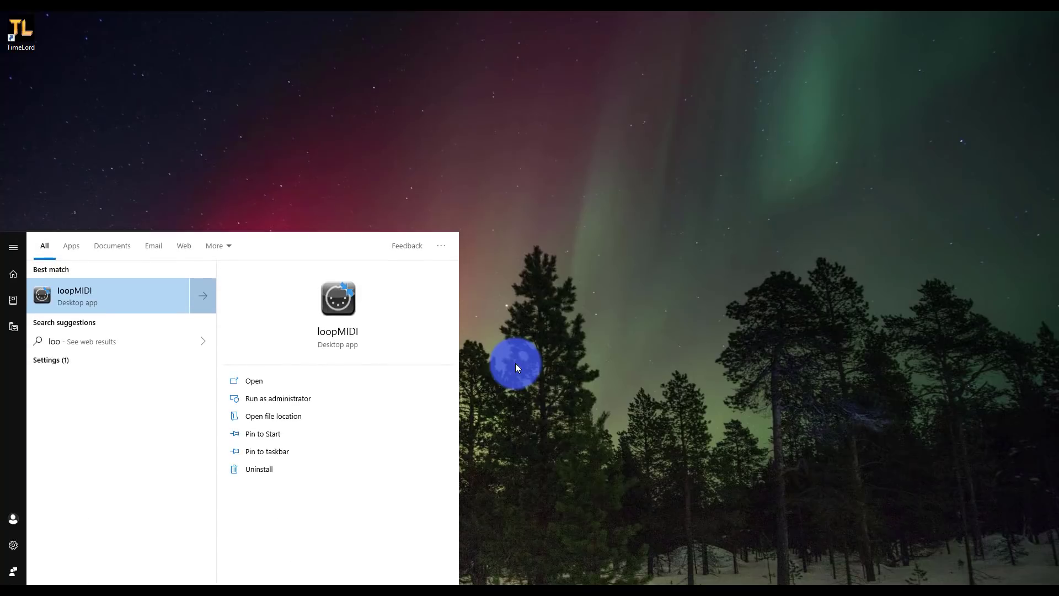
Launch loopMIDI and check that 'loopMIDI Port' appears in its list of ports.
text(p)
key(Return)
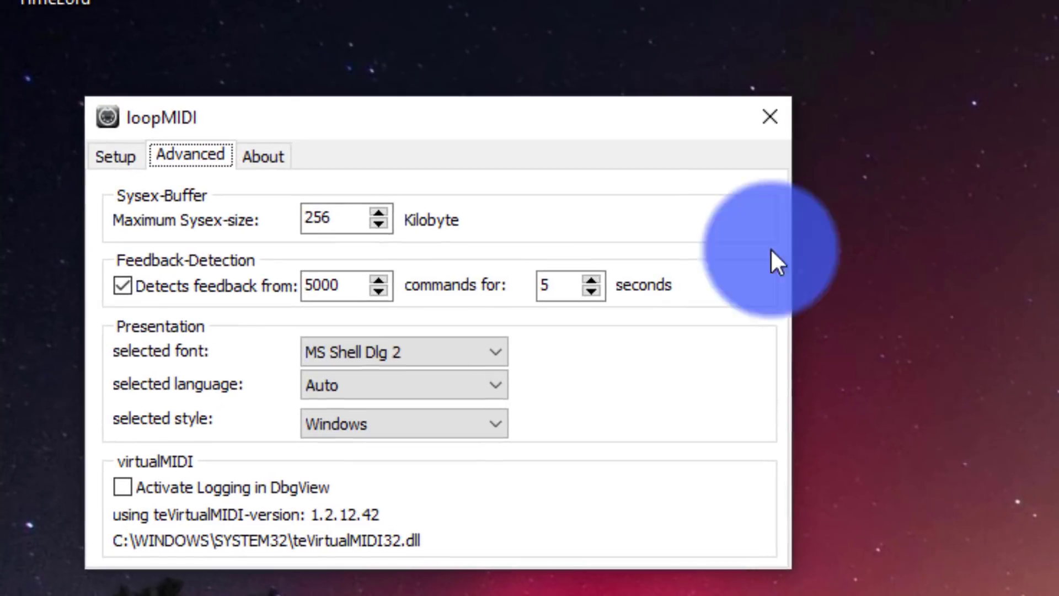
drag(522, 121, 441, 0)
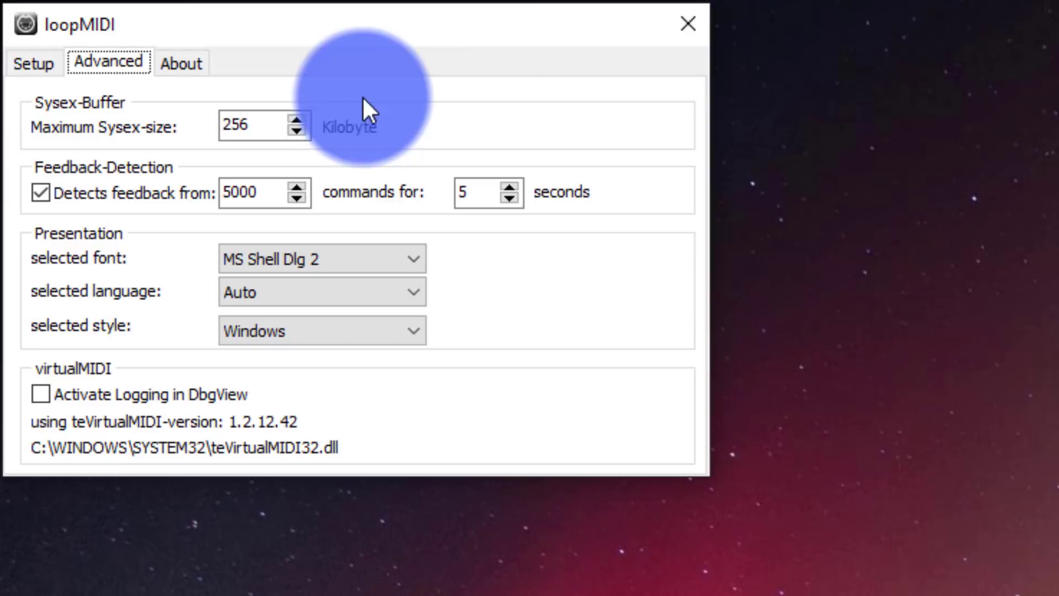
click(43, 57)
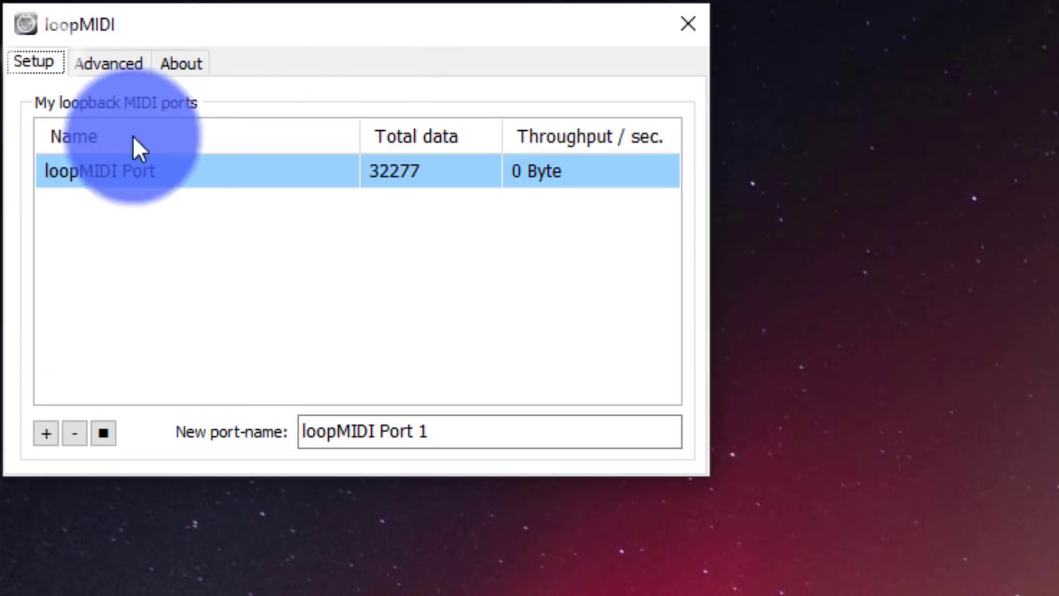
click(189, 171)
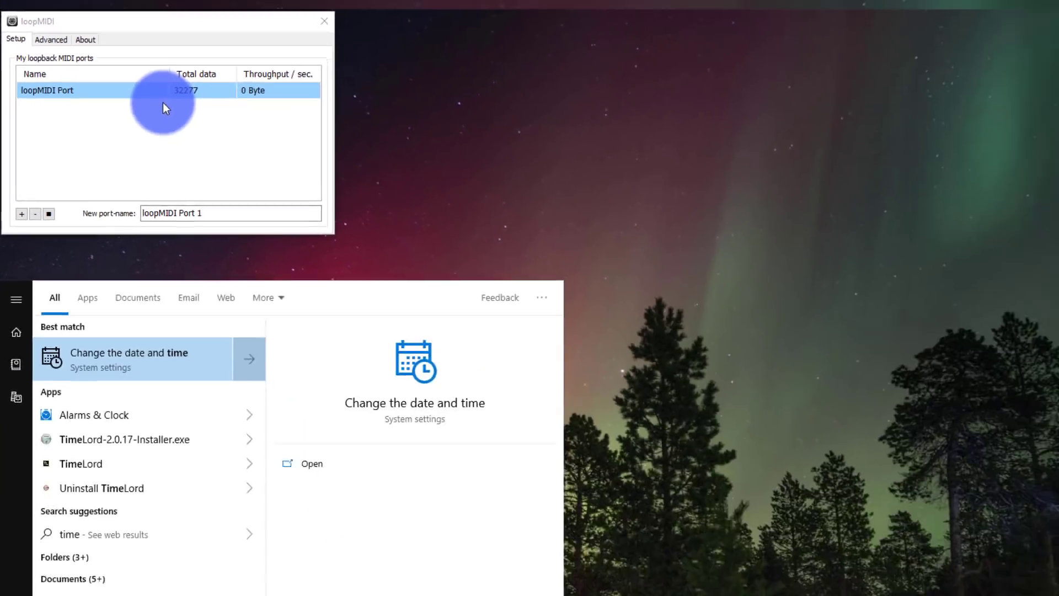
Launch TimeLord in Editor mode and maximize its window.
text(lord)
key(Return)
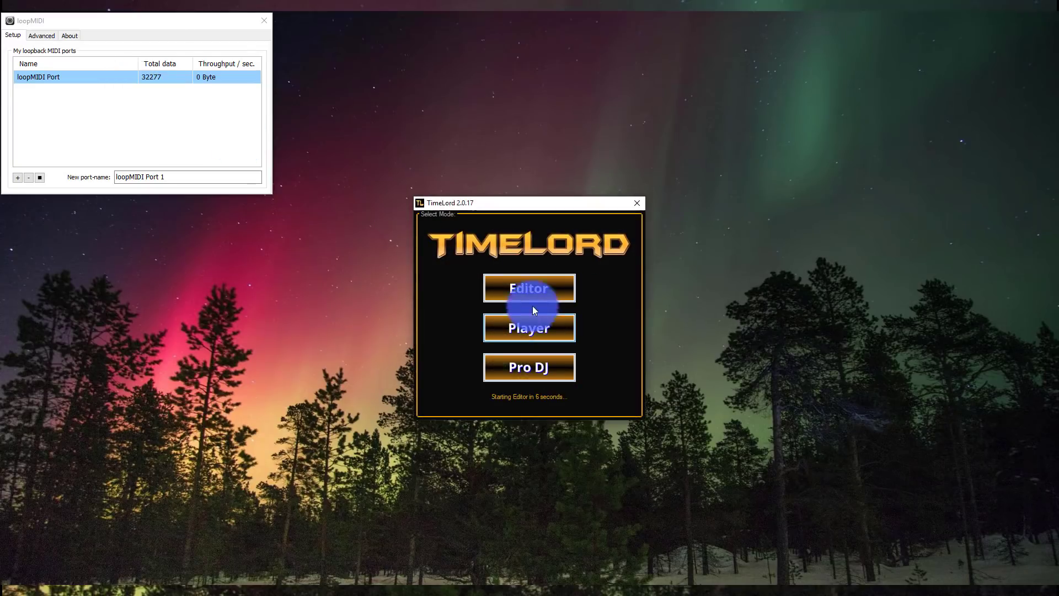
click(525, 283)
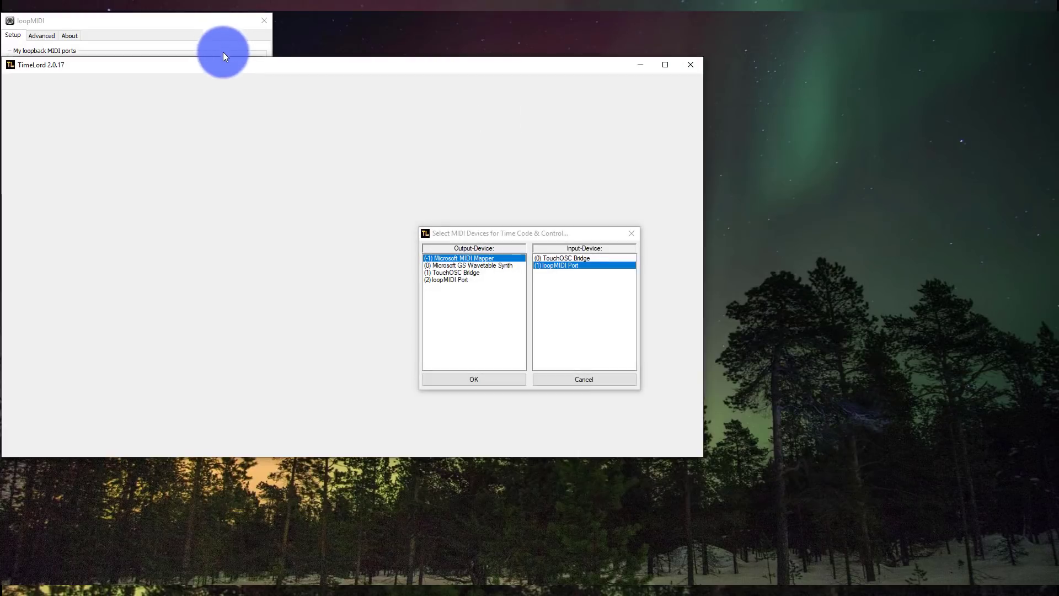
drag(194, 64, 331, 2)
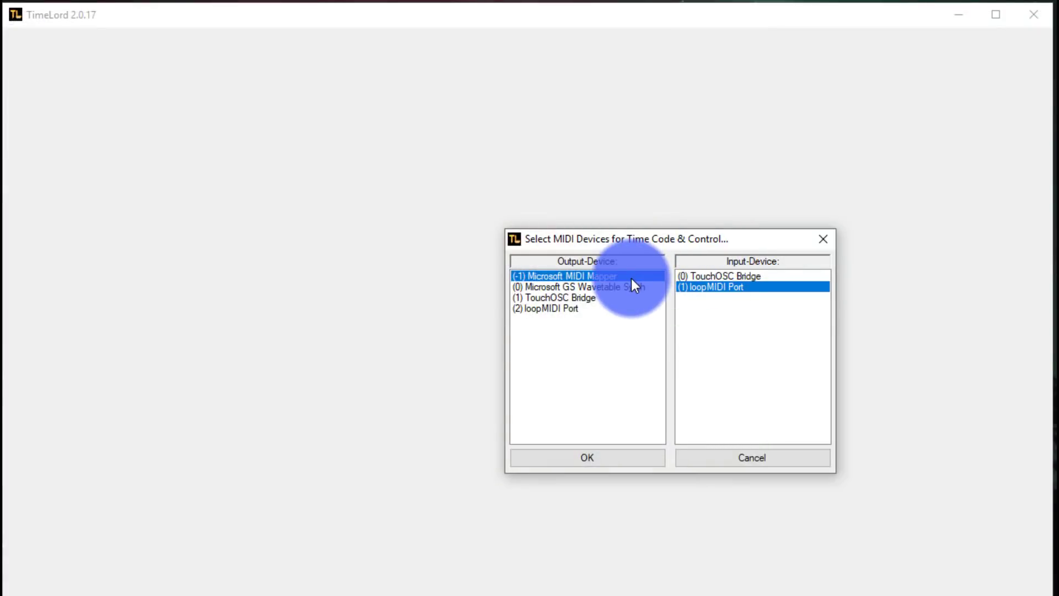
Choose (2) loopMIDI Port as TimeLord's MIDI output device and confirm.
click(559, 307)
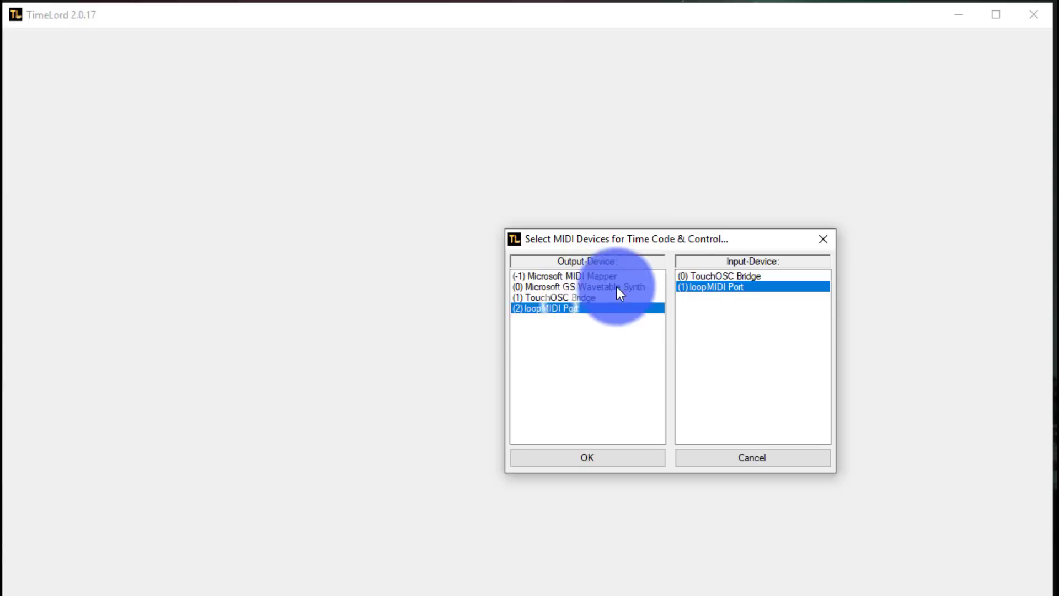
click(581, 457)
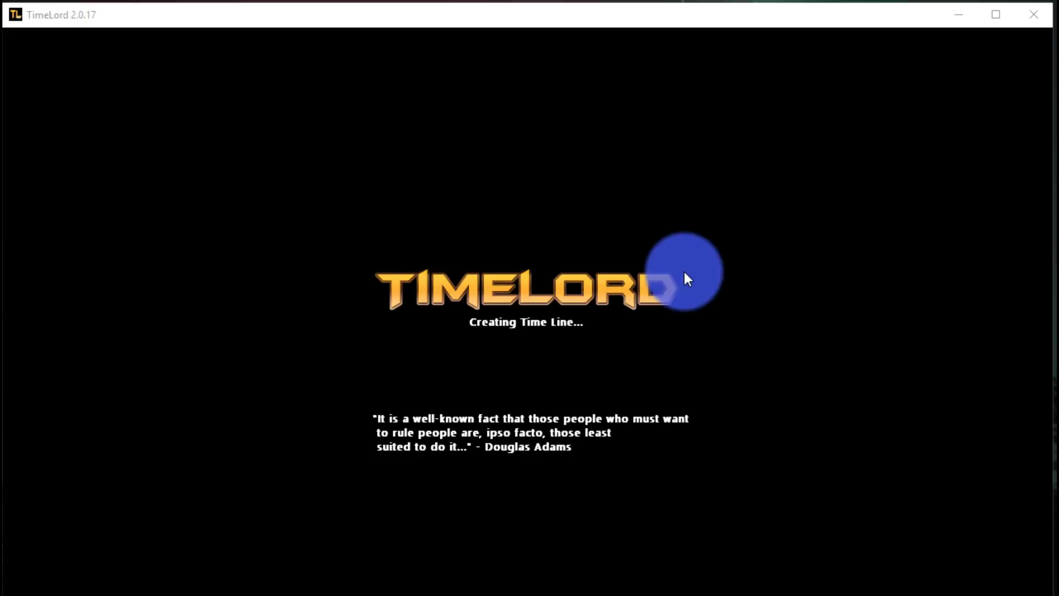
click(562, 23)
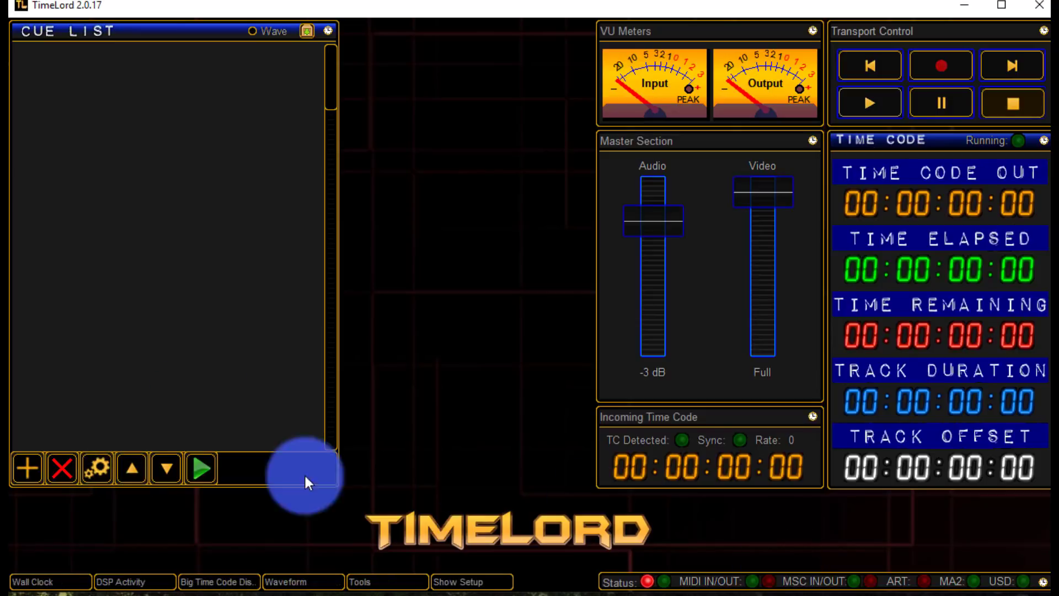
Add cue 1 using the God Rest Ye Merry Gentlemen mp3, then test-play and stop it.
click(28, 467)
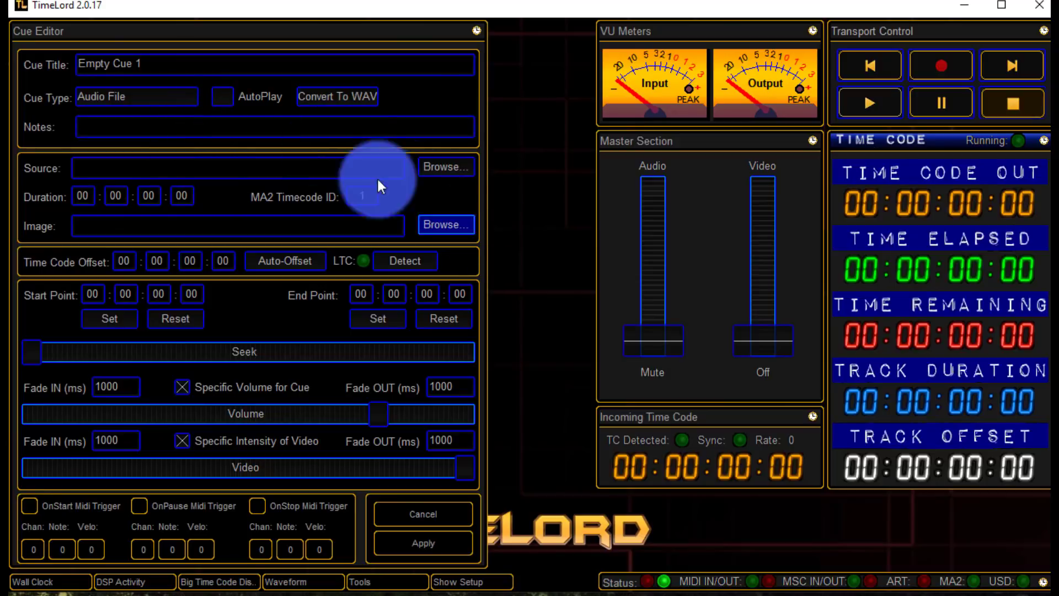
click(426, 168)
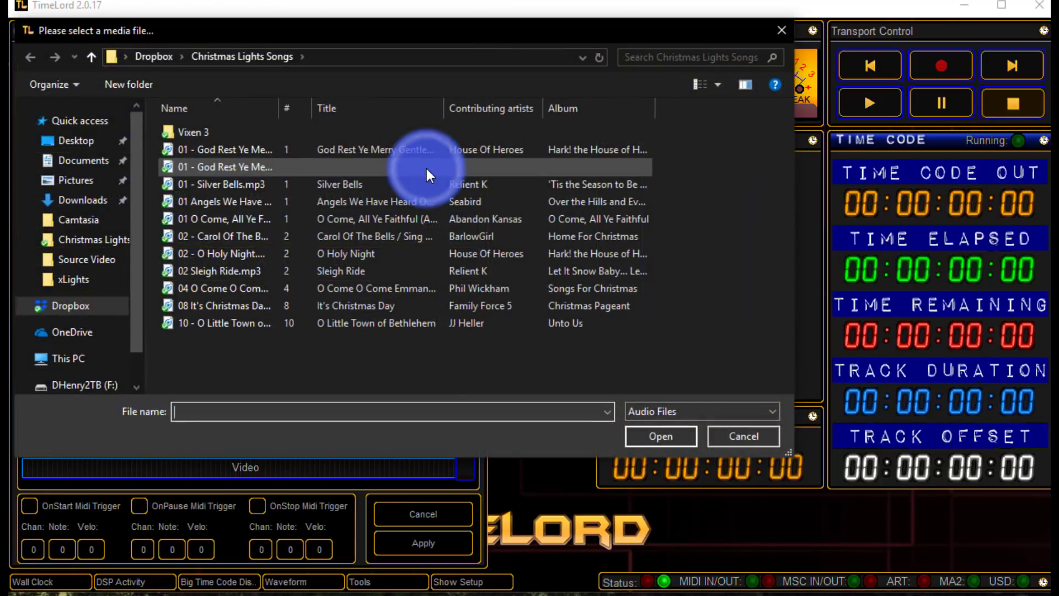
click(264, 154)
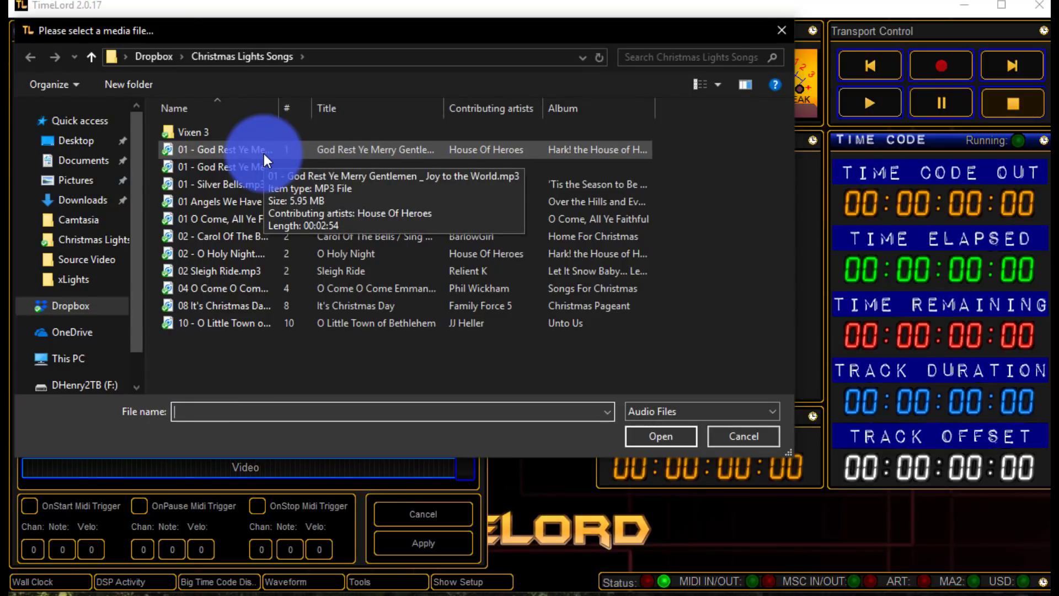
double_click(263, 154)
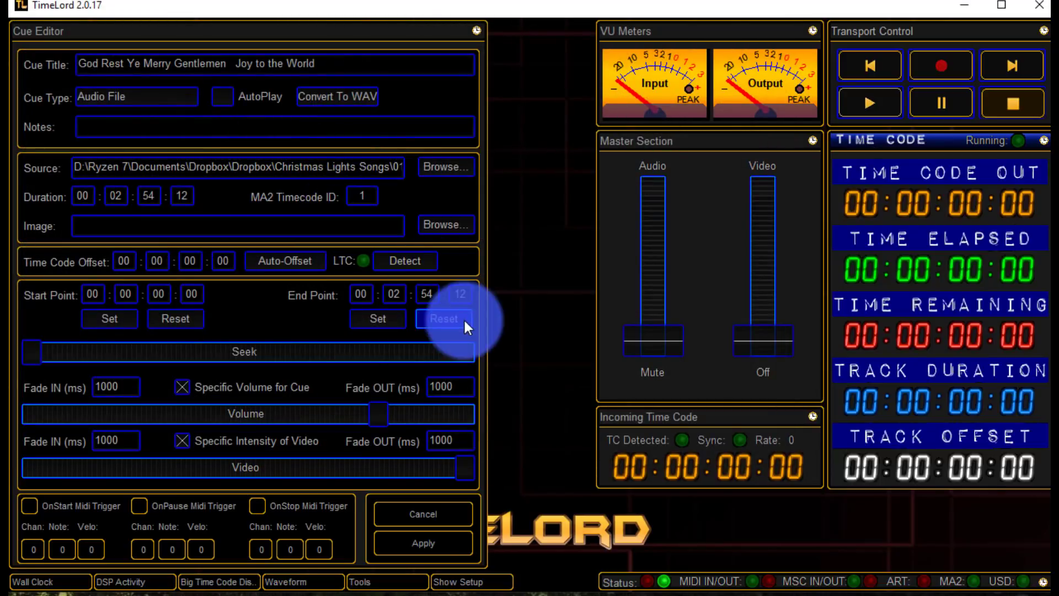
click(408, 536)
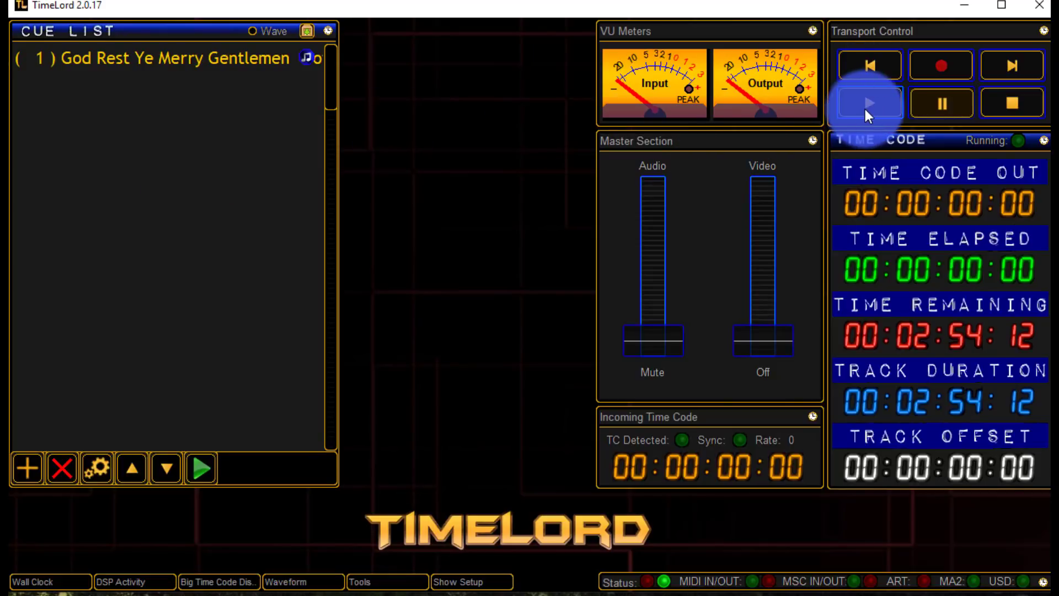
click(878, 104)
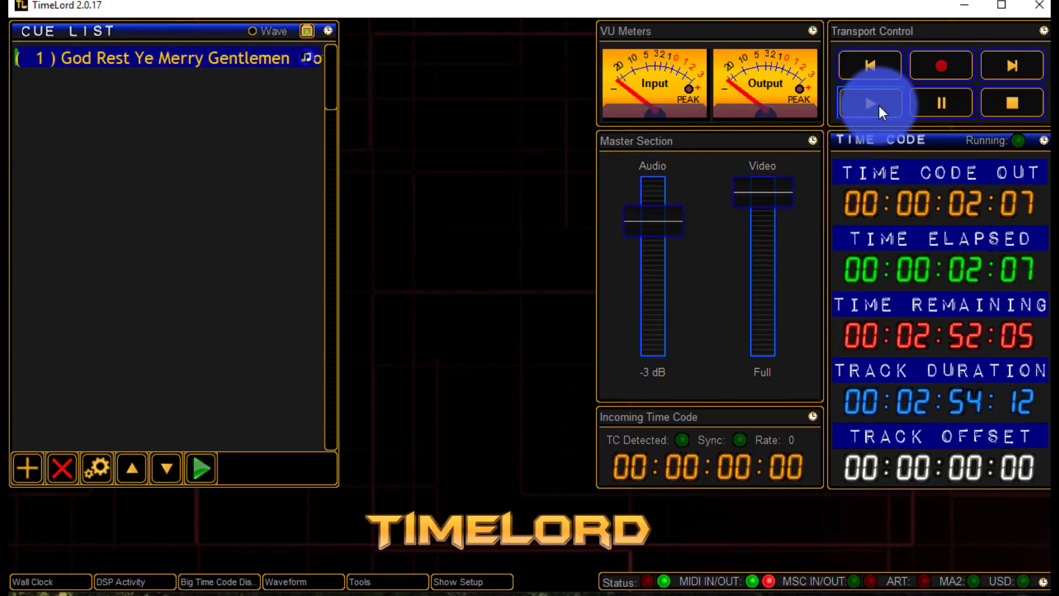
click(992, 104)
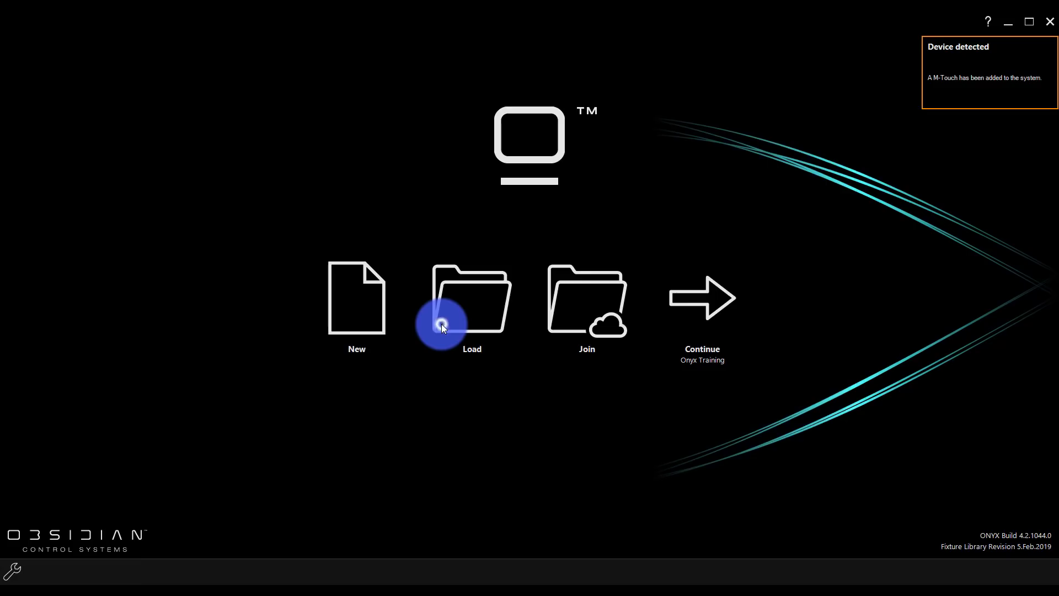
Load Onyx Training.OnyxShow from the Samples folder.
click(441, 323)
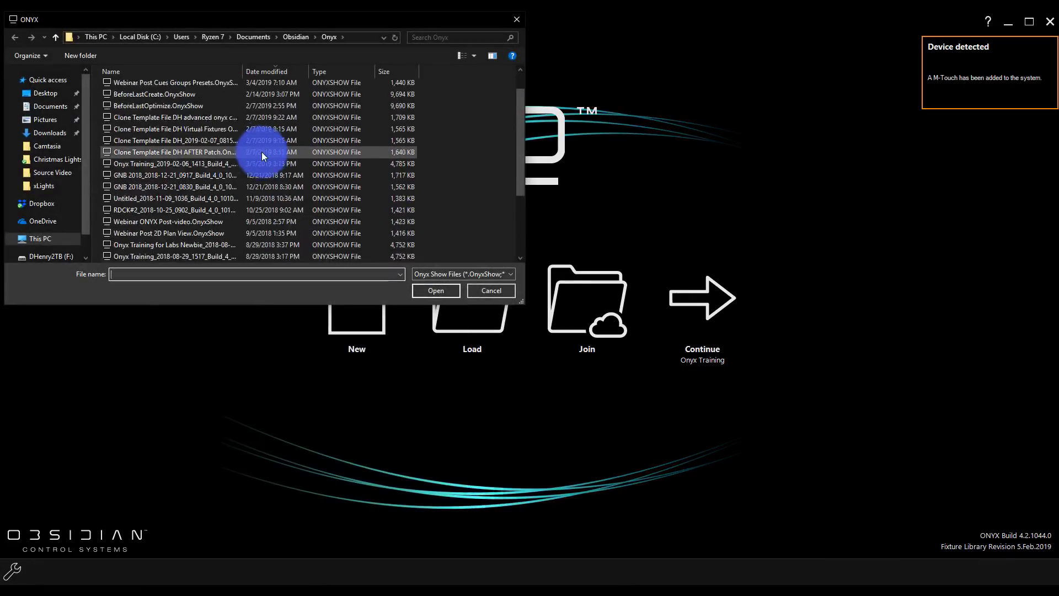
scroll(228, 217, down, 6)
double_click(156, 258)
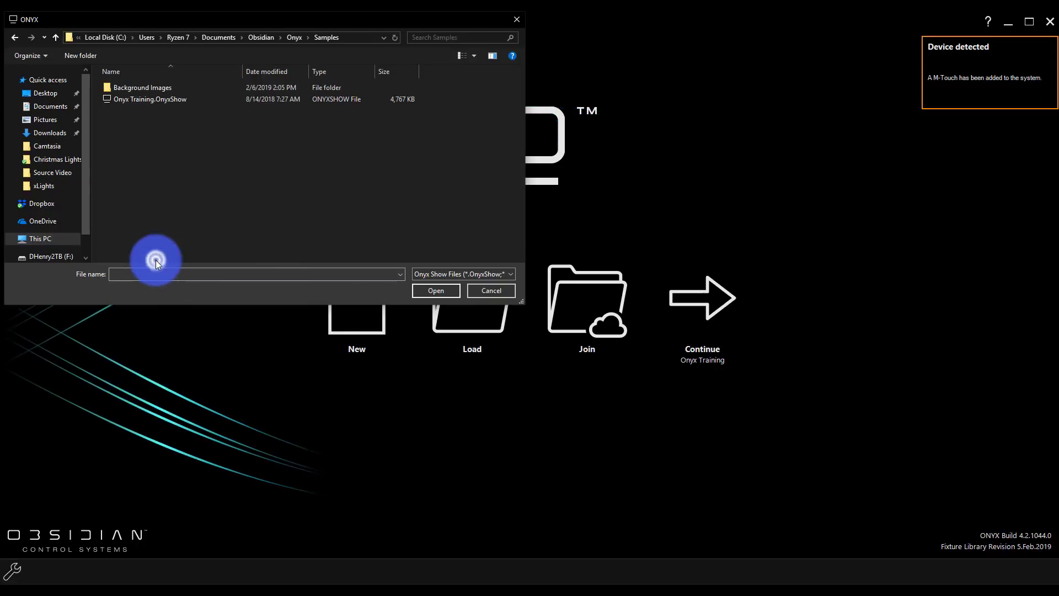
double_click(153, 99)
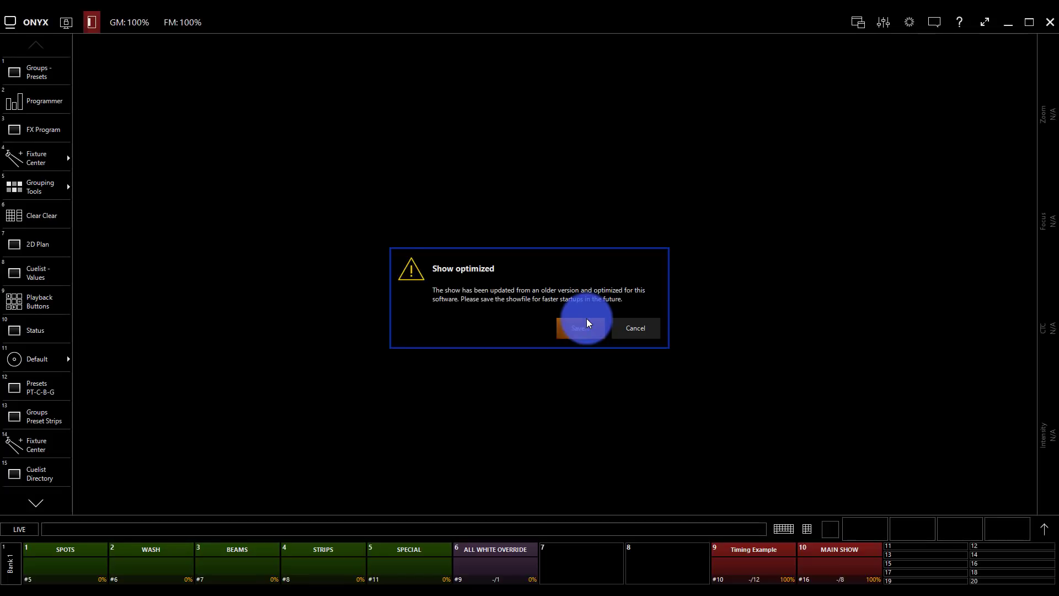
Dismiss the save prompt and set cuelist 16 MAIN SHOW's Mode to TIMECODE.
click(654, 327)
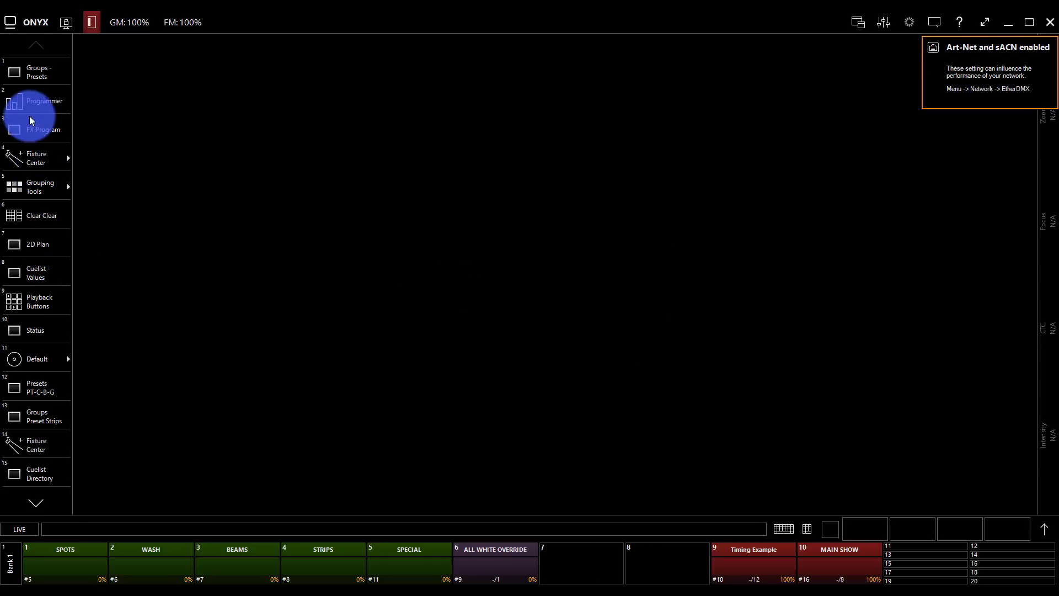
click(838, 573)
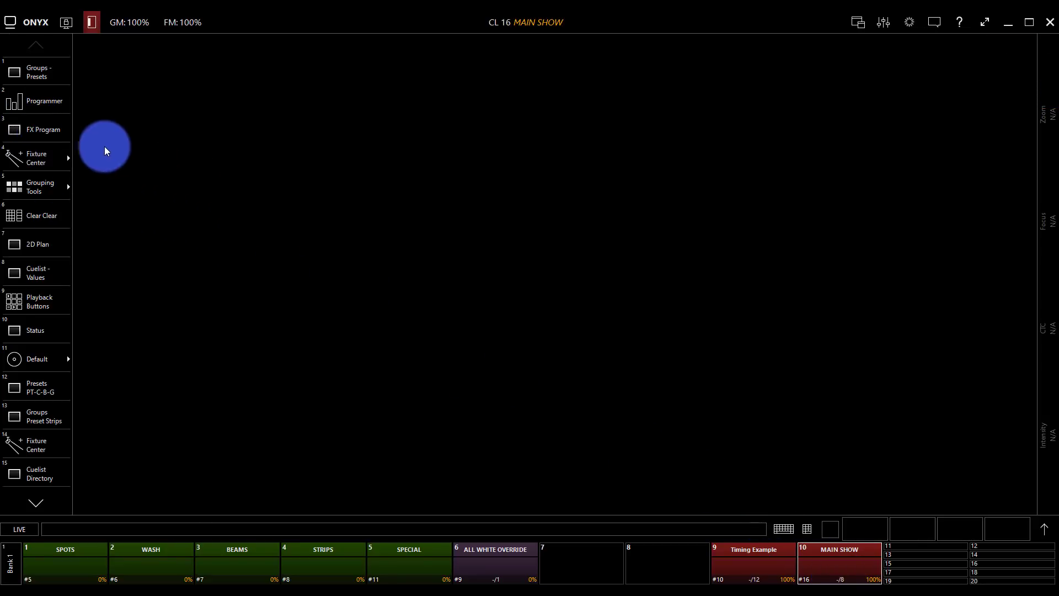
click(36, 272)
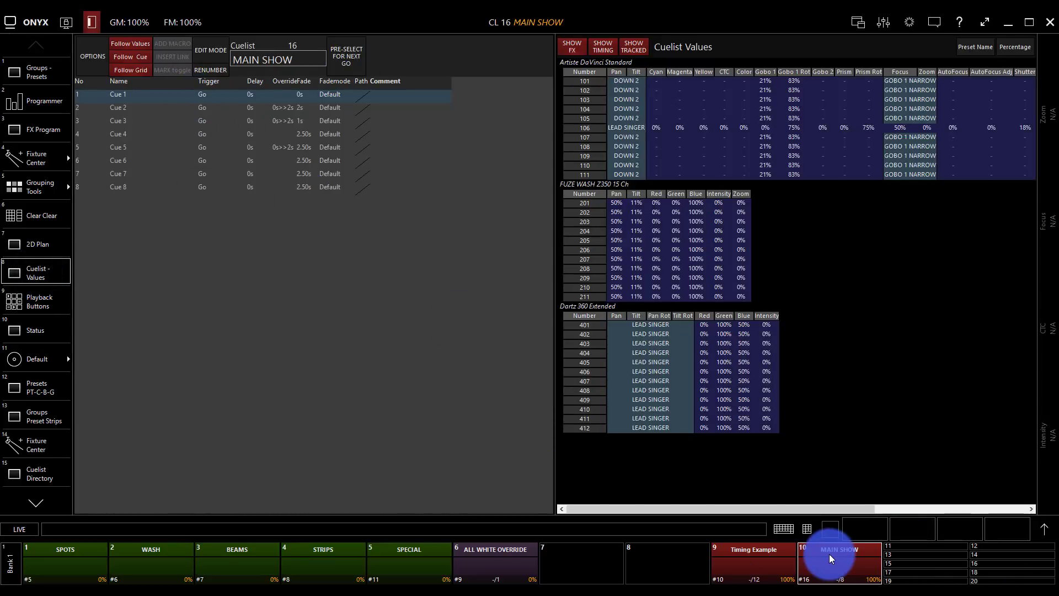
click(830, 568)
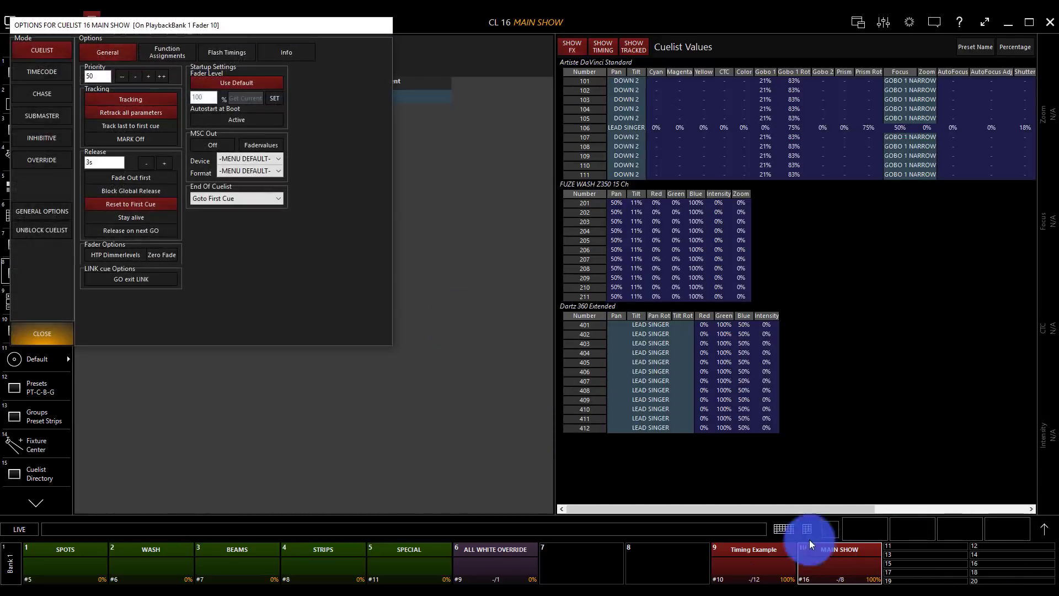
click(53, 72)
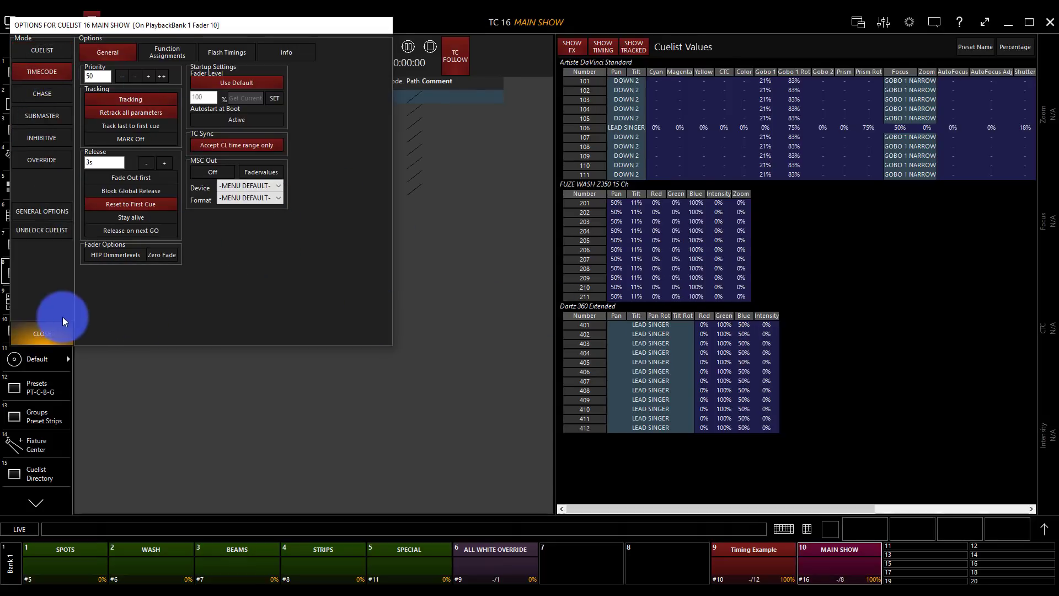
click(52, 329)
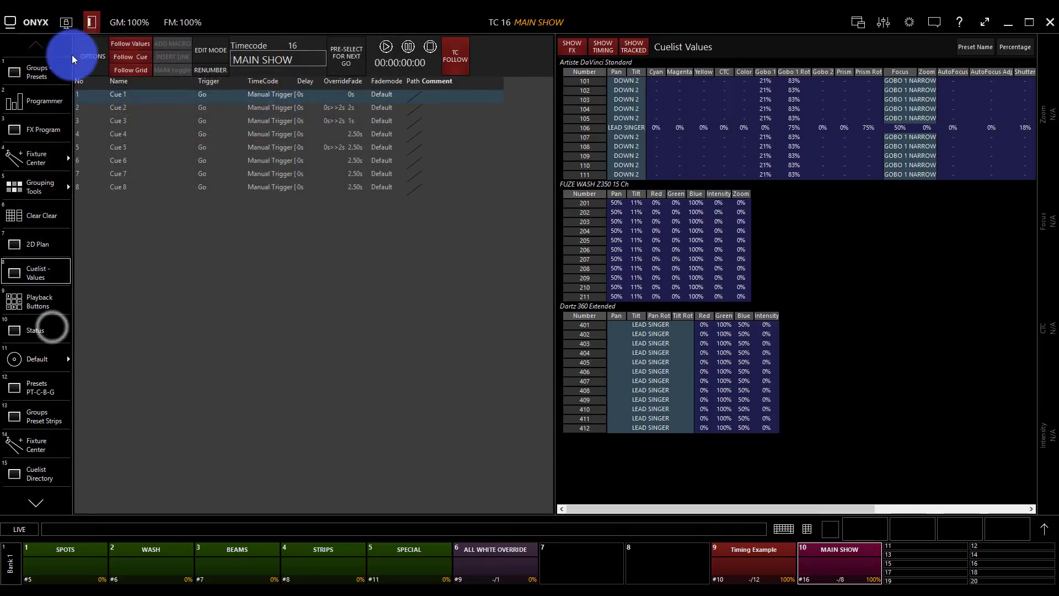
click(12, 22)
In IO Settings' Timecode page, make MIDI the active mode, switch timecode on and apply.
click(123, 71)
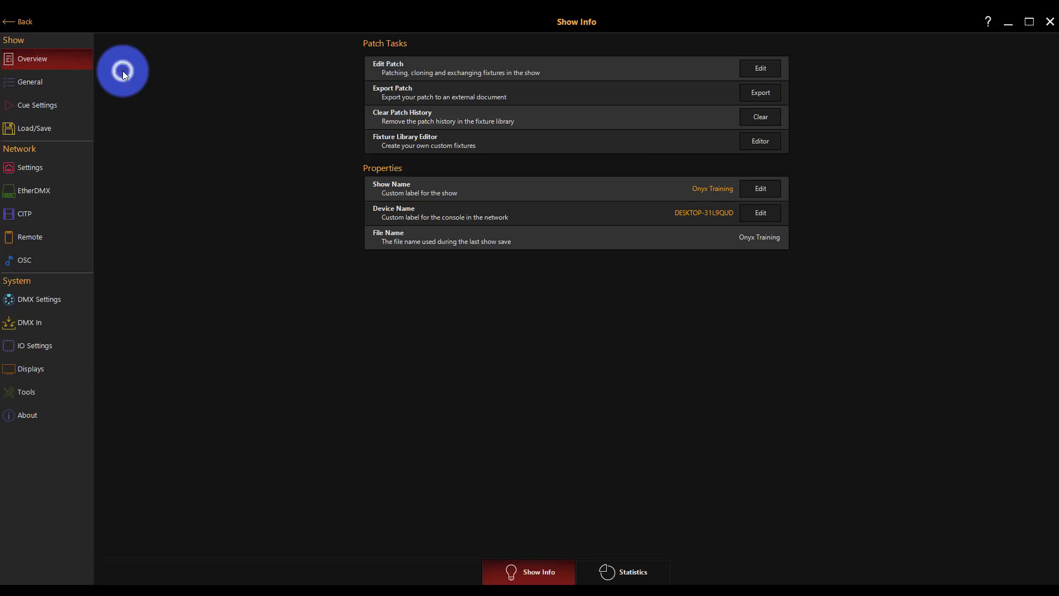
click(31, 341)
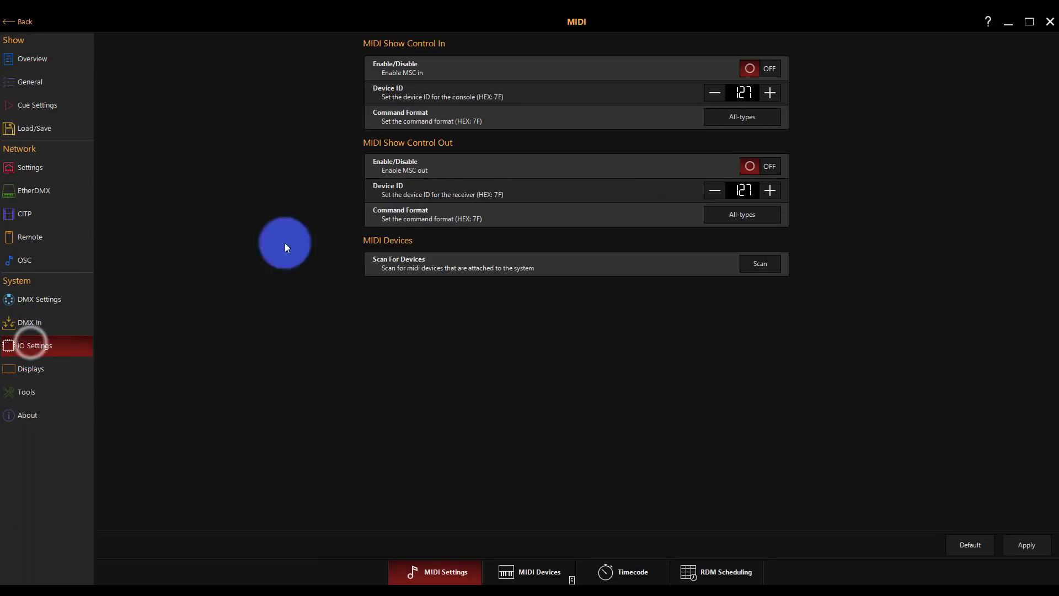
click(637, 574)
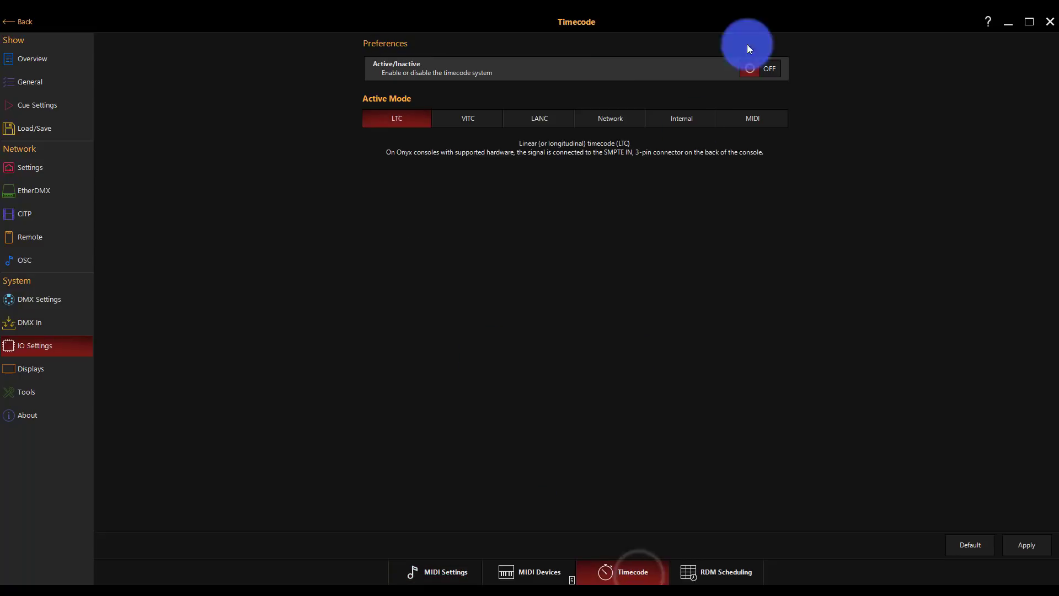
click(727, 116)
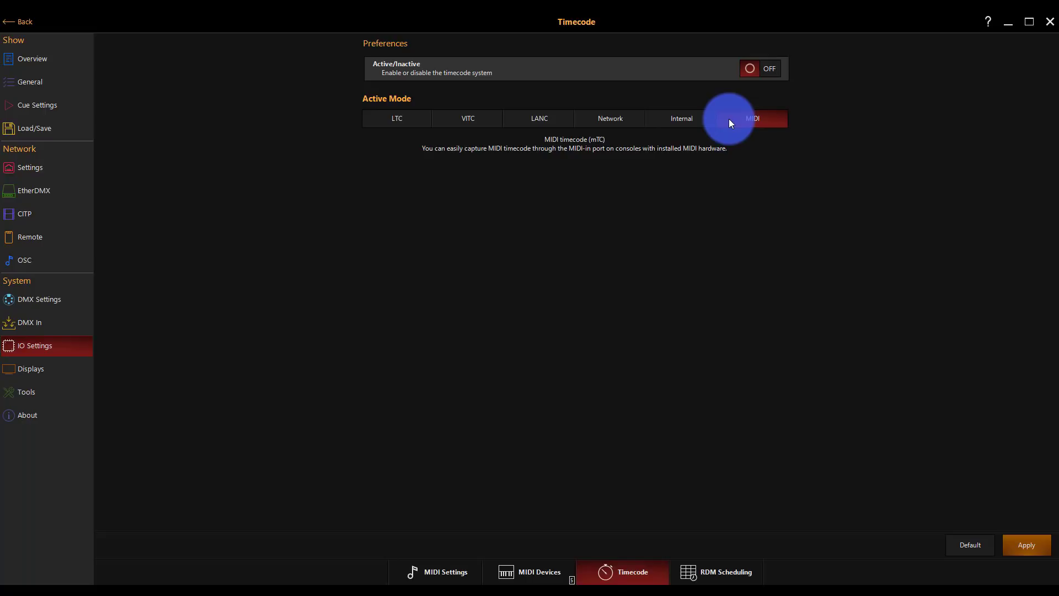
click(763, 72)
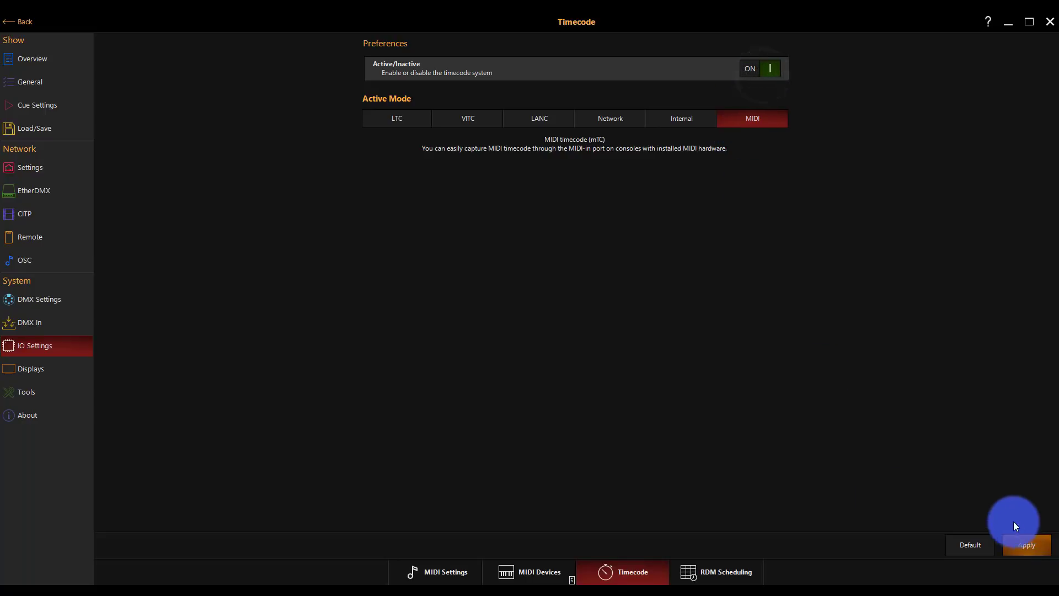
click(1018, 546)
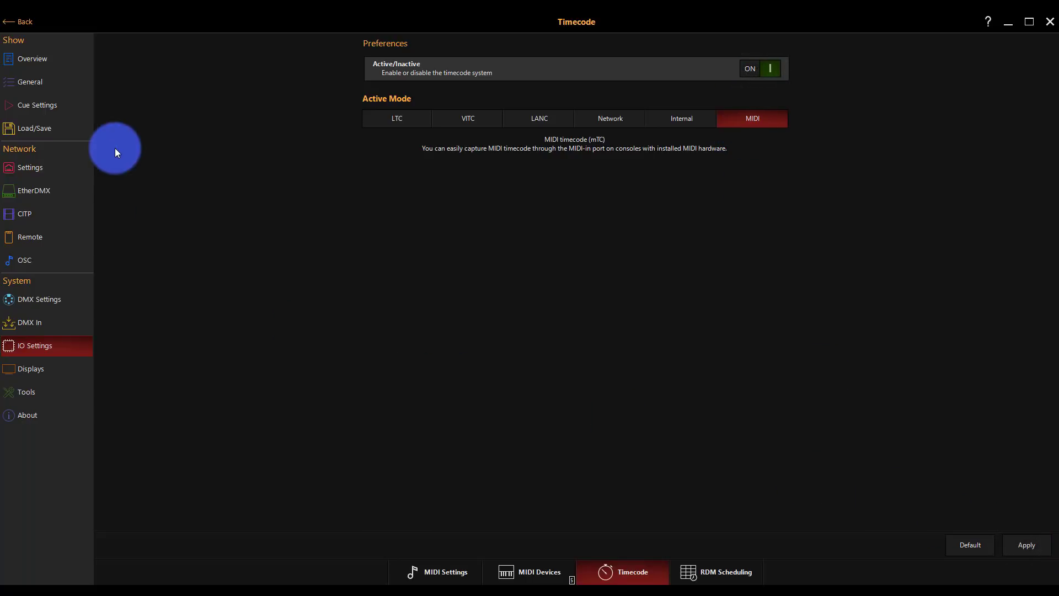
click(19, 23)
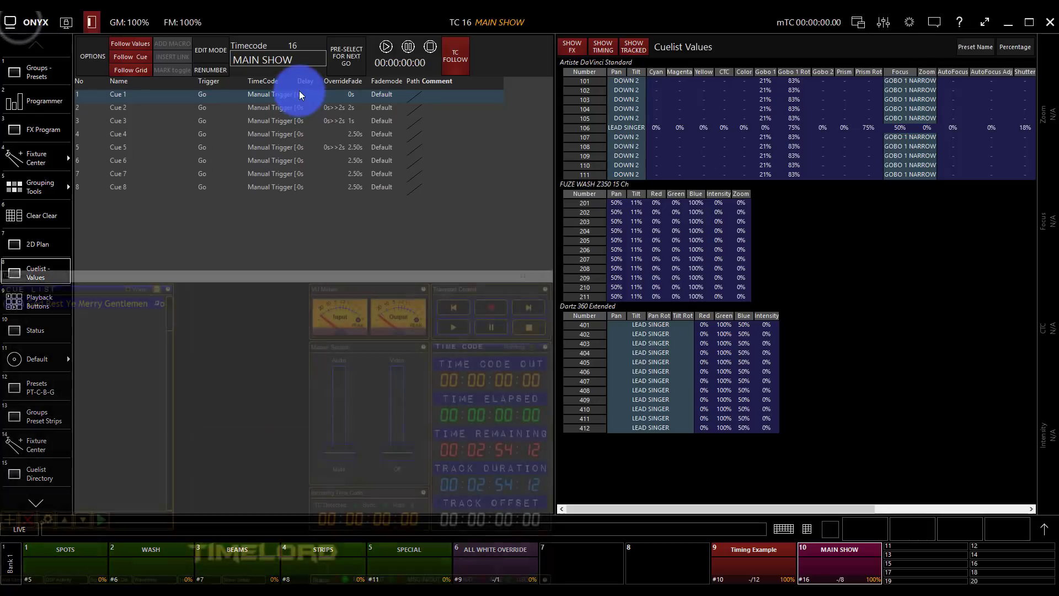
Play TimeLord's timecode, then stop it with Onyx's mTC readout at 00:00:07.10.
click(446, 331)
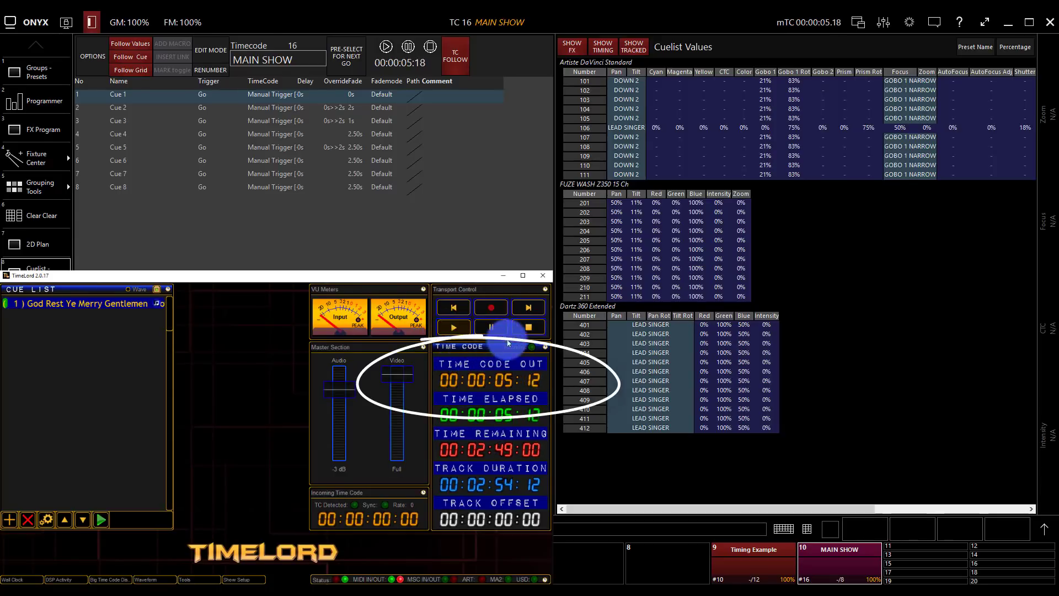
click(528, 327)
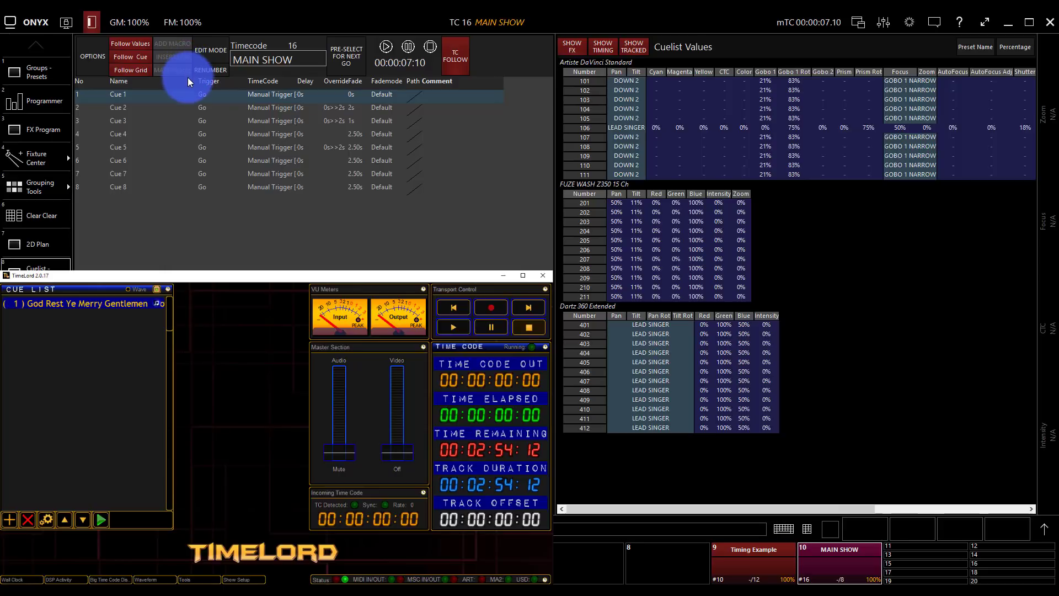
With Edit Mode on, record cue 0.1 into MAIN SHOW via Record Cue . 1 Enter.
click(208, 48)
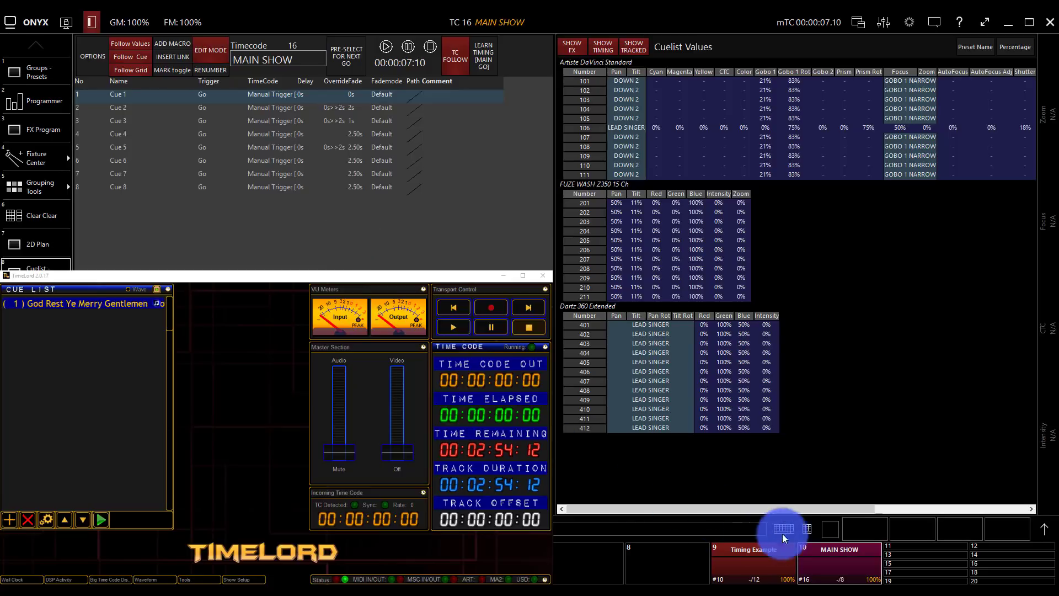
click(806, 529)
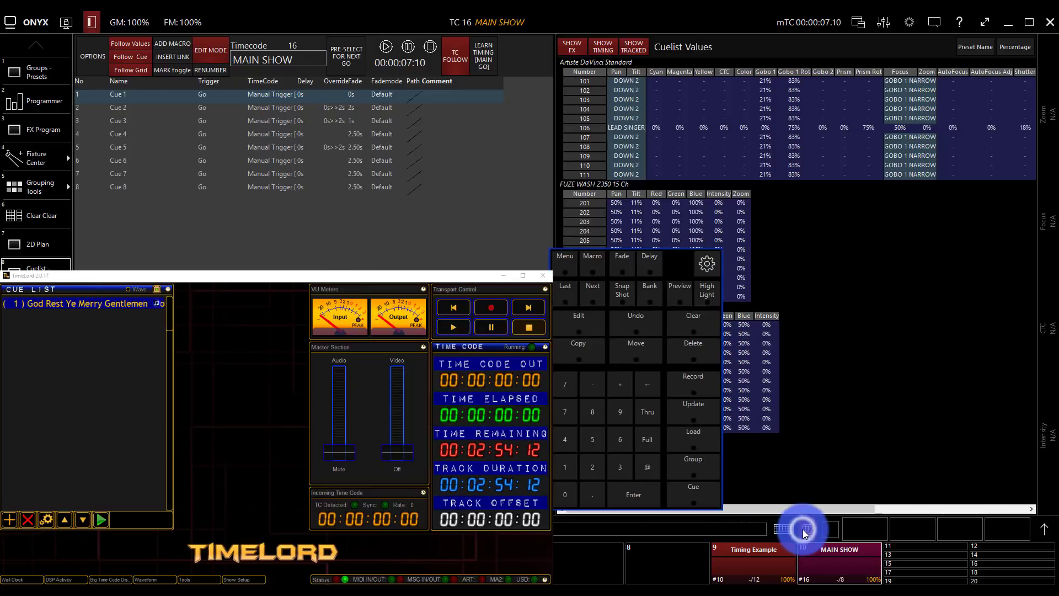
click(695, 392)
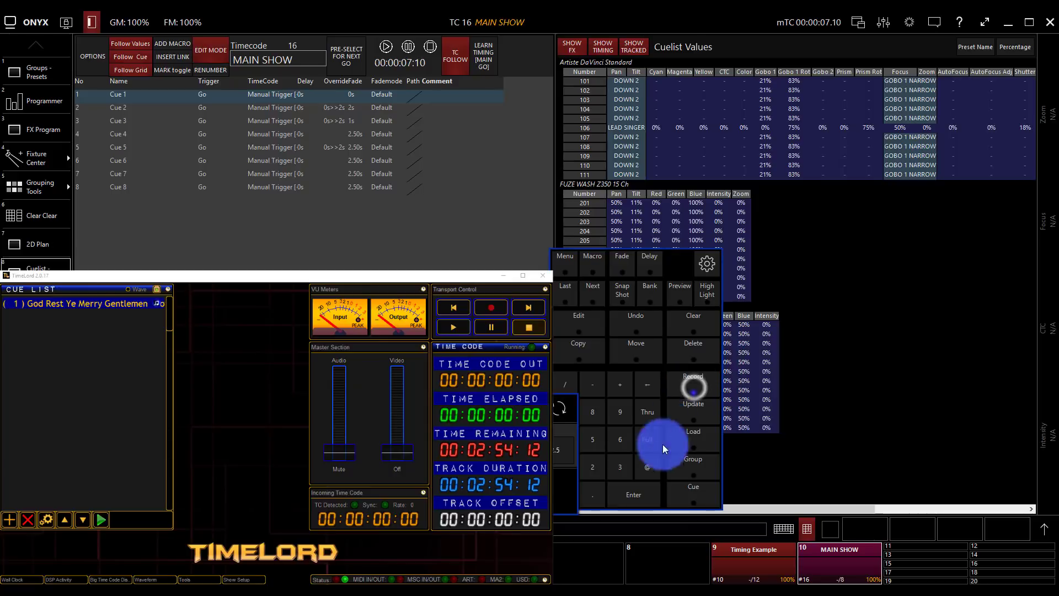
click(679, 498)
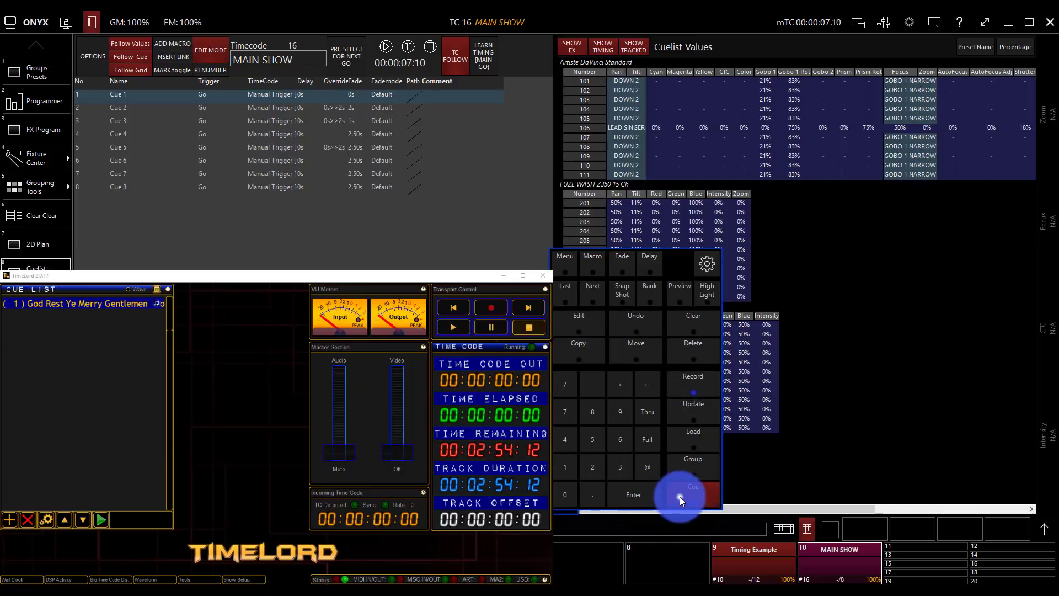
click(597, 493)
click(634, 495)
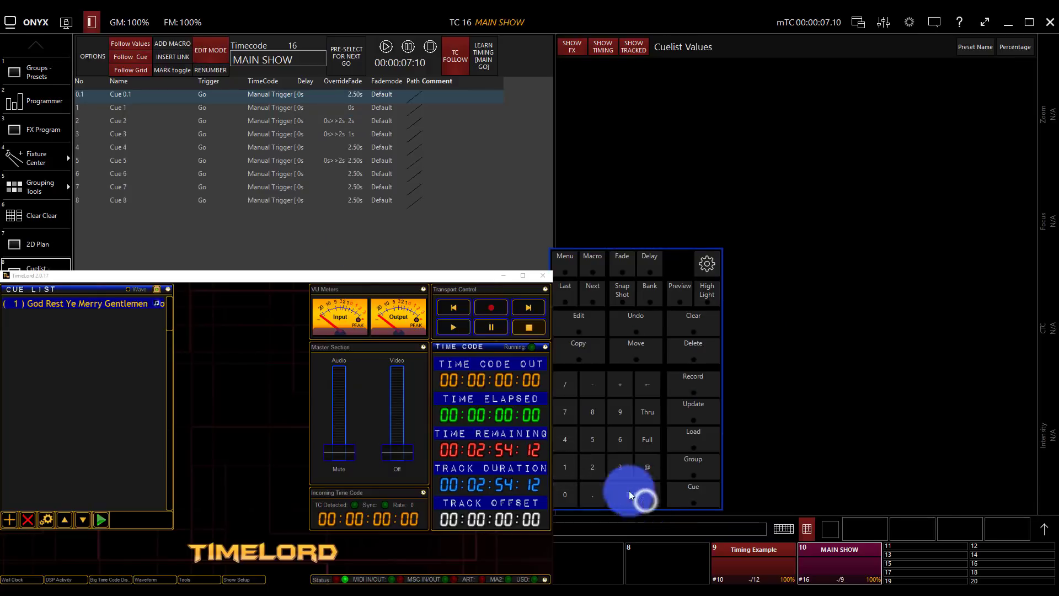
click(298, 105)
Give cue 0.1 a 0s fade and name it ARM.
click(358, 97)
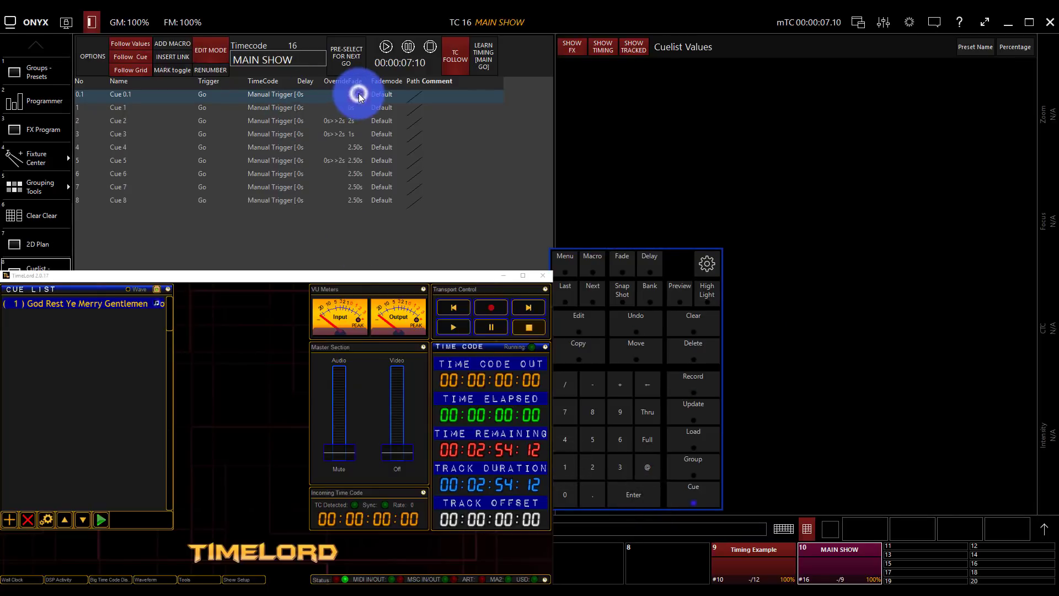
click(359, 95)
click(565, 495)
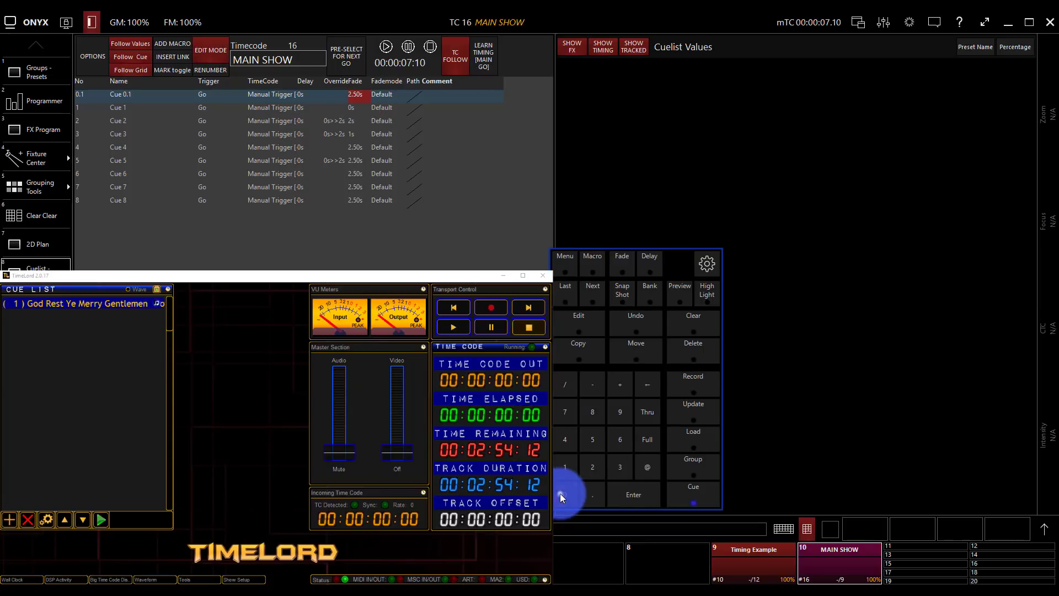
click(617, 493)
click(215, 101)
click(153, 98)
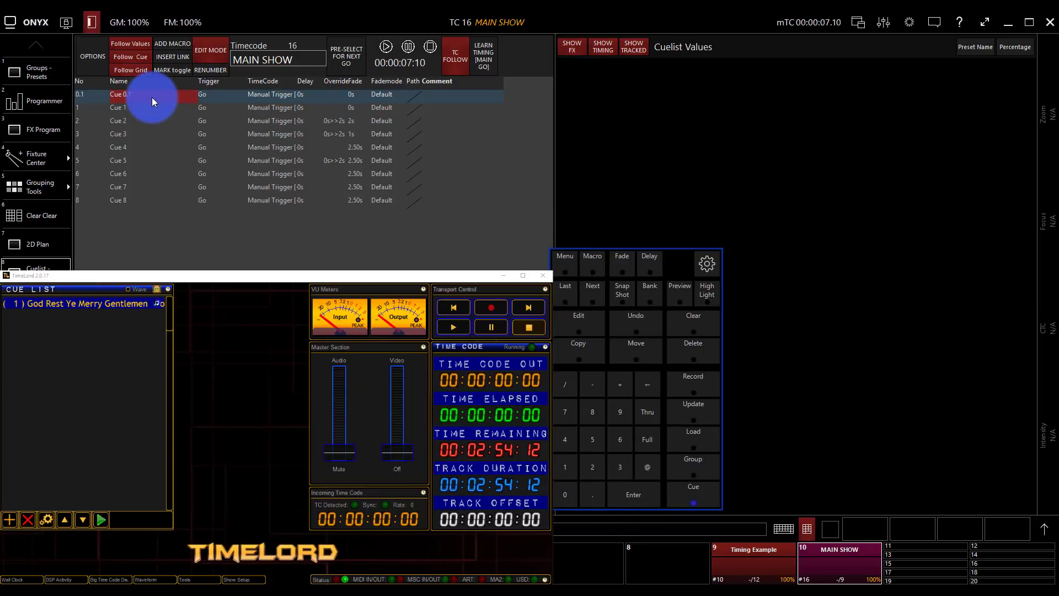
text(ARM)
key(Return)
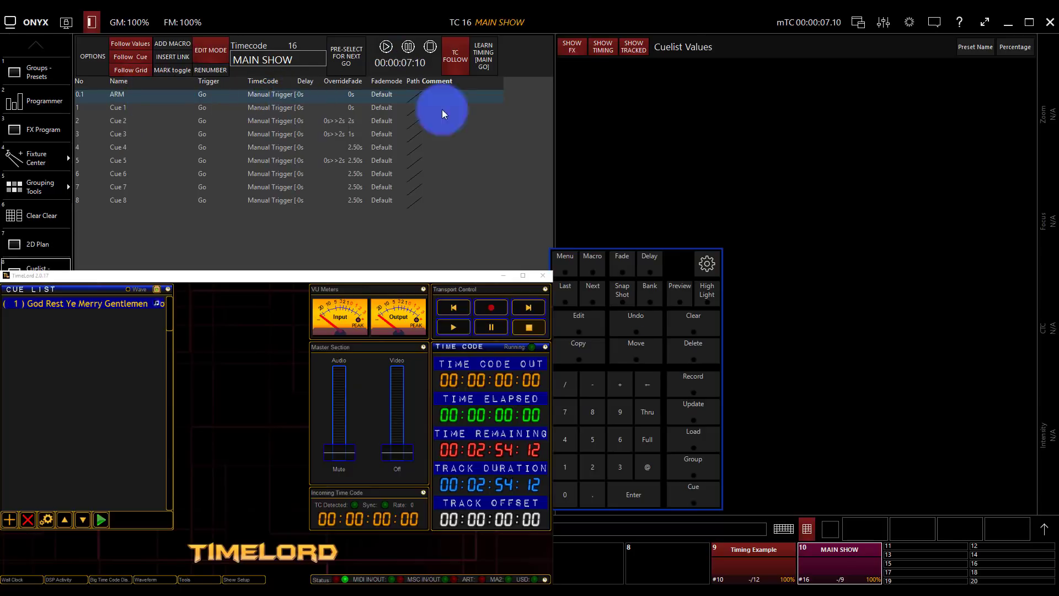
Fire the ARM cue 0.1 on MAIN SHOW, then start TimeLord's timecode playback.
click(827, 554)
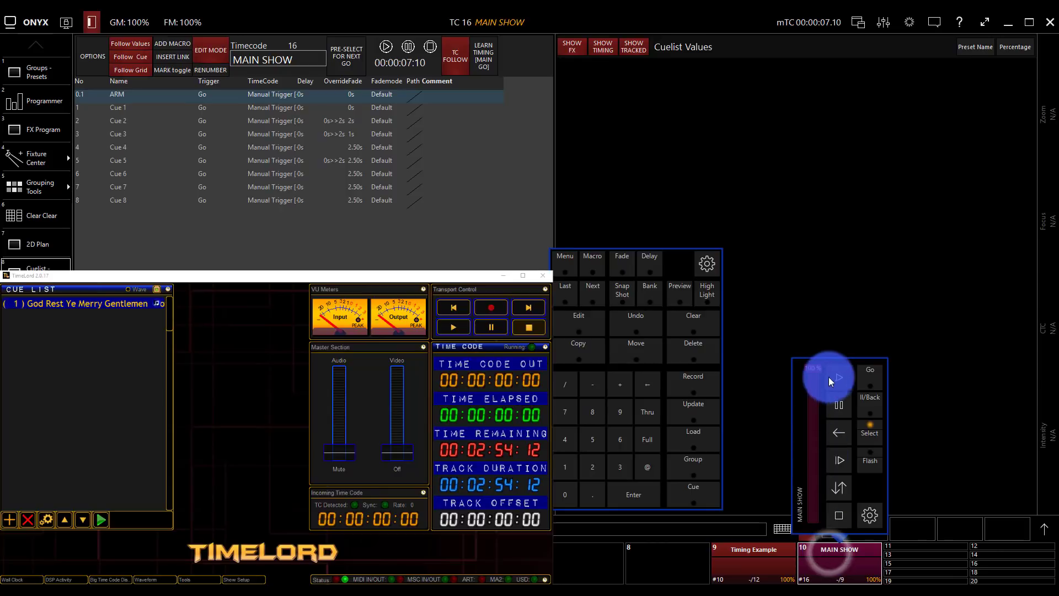
click(833, 378)
click(816, 566)
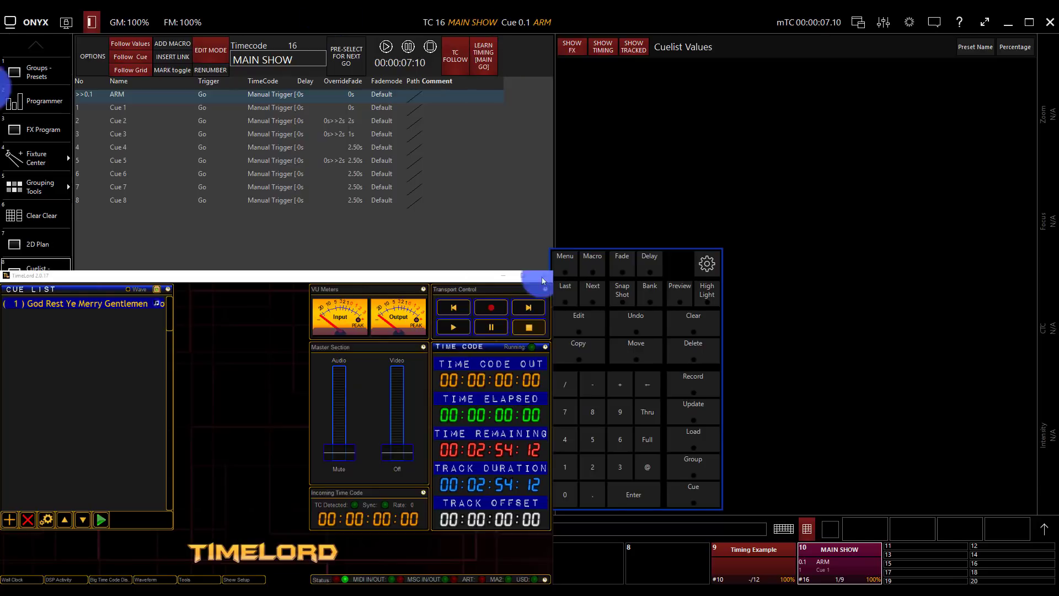
click(464, 329)
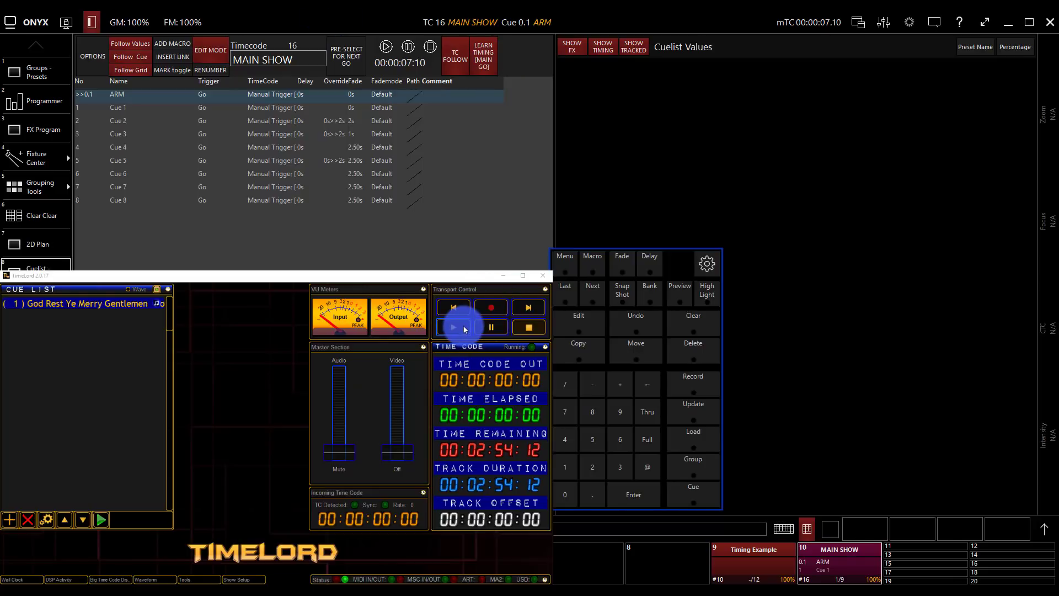
click(464, 329)
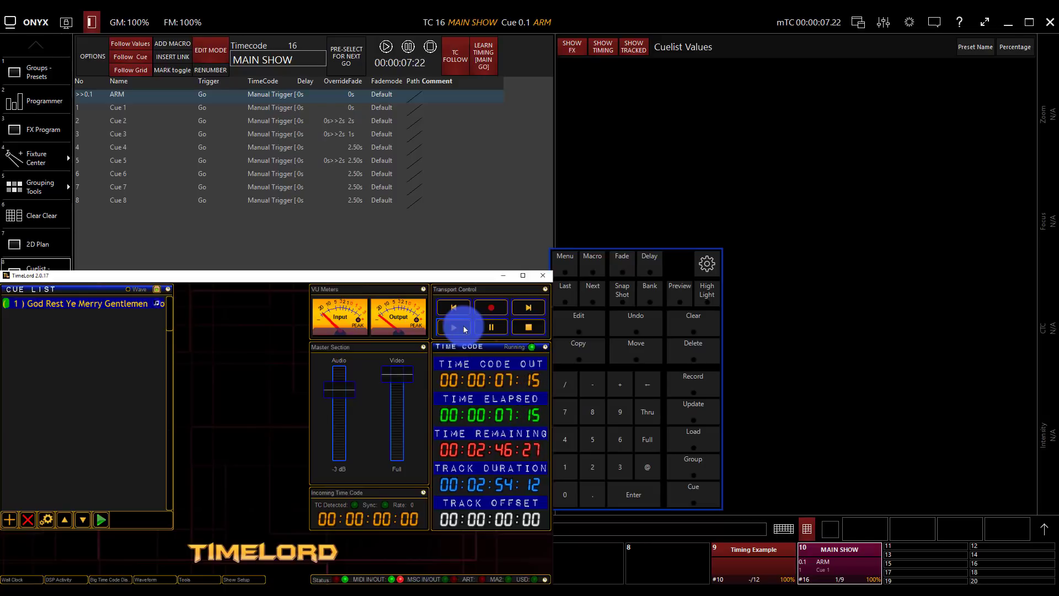
Press Go with the music for Cue 1 through Cue 8, learning timecodes up to 00:00:25:22.
key(space)
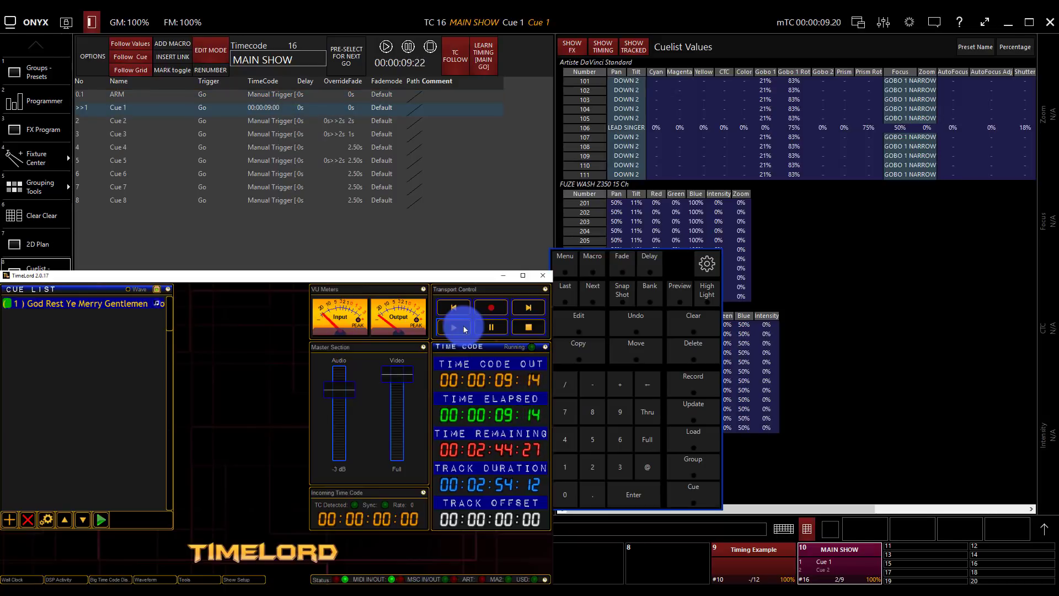
key(space)
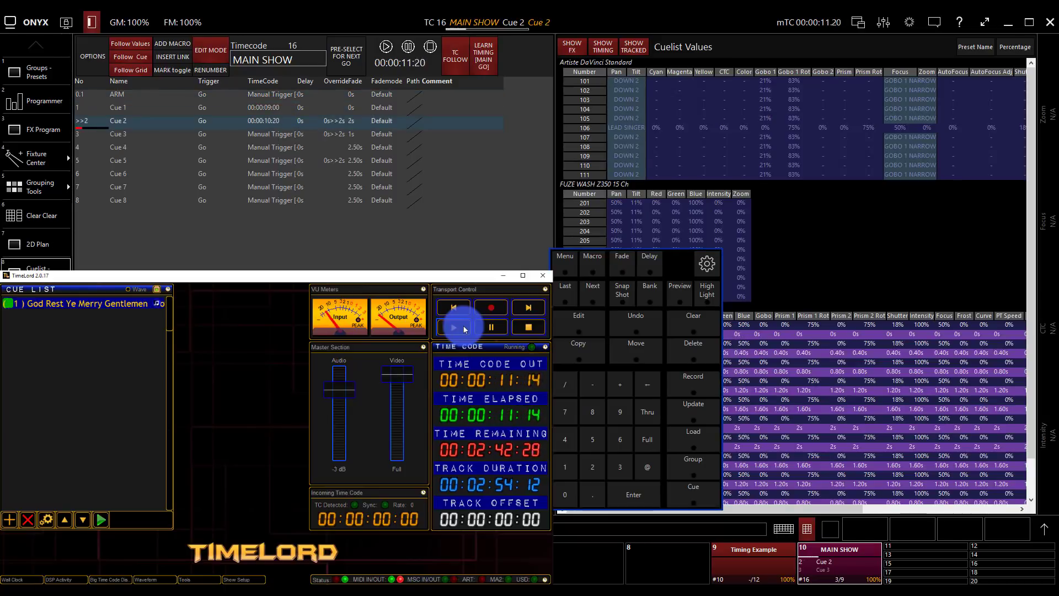
key(space)
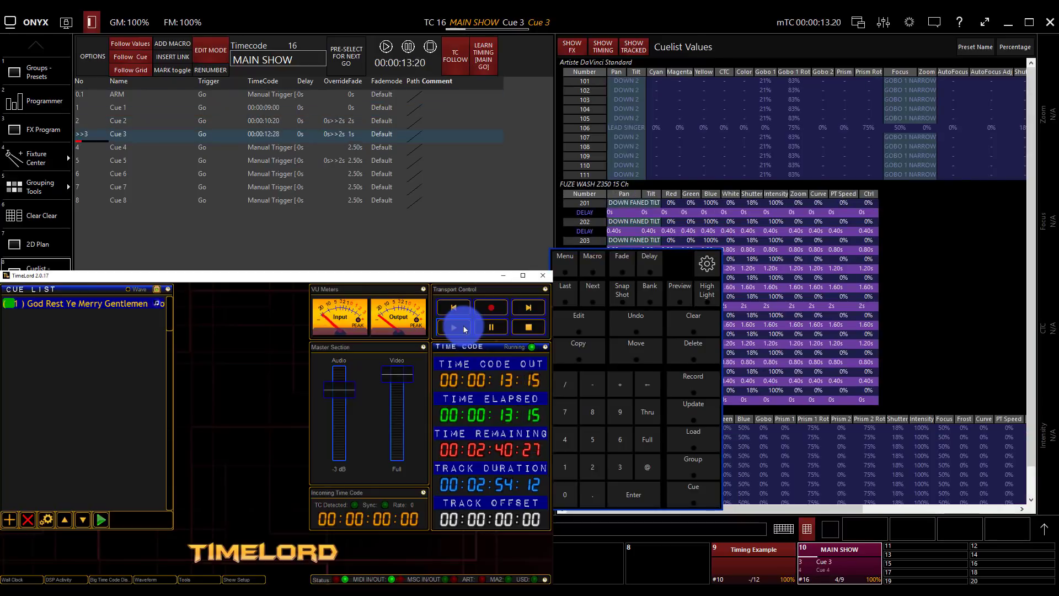
key(space)
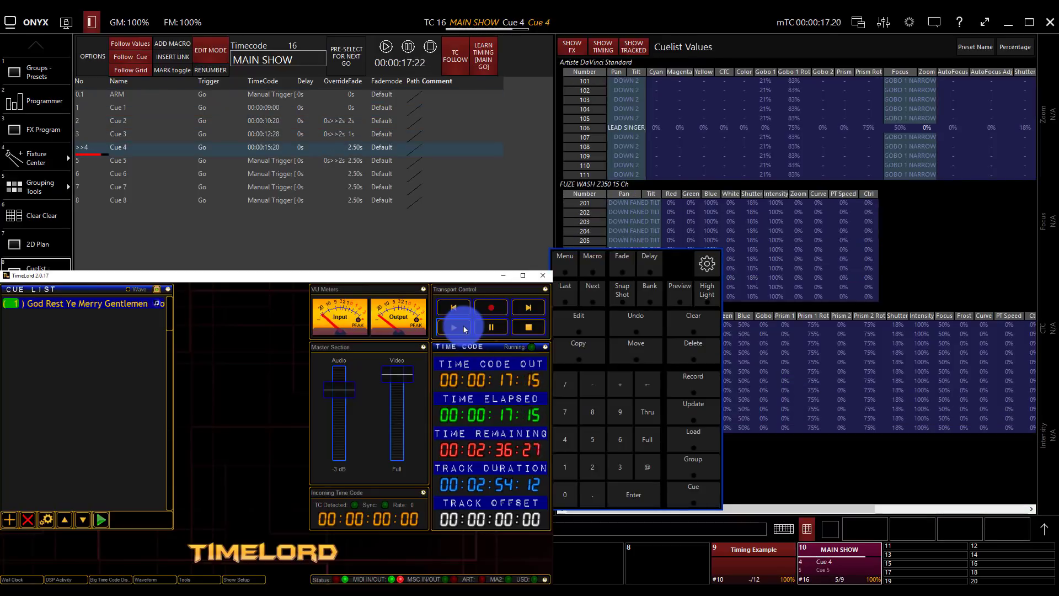
key(space)
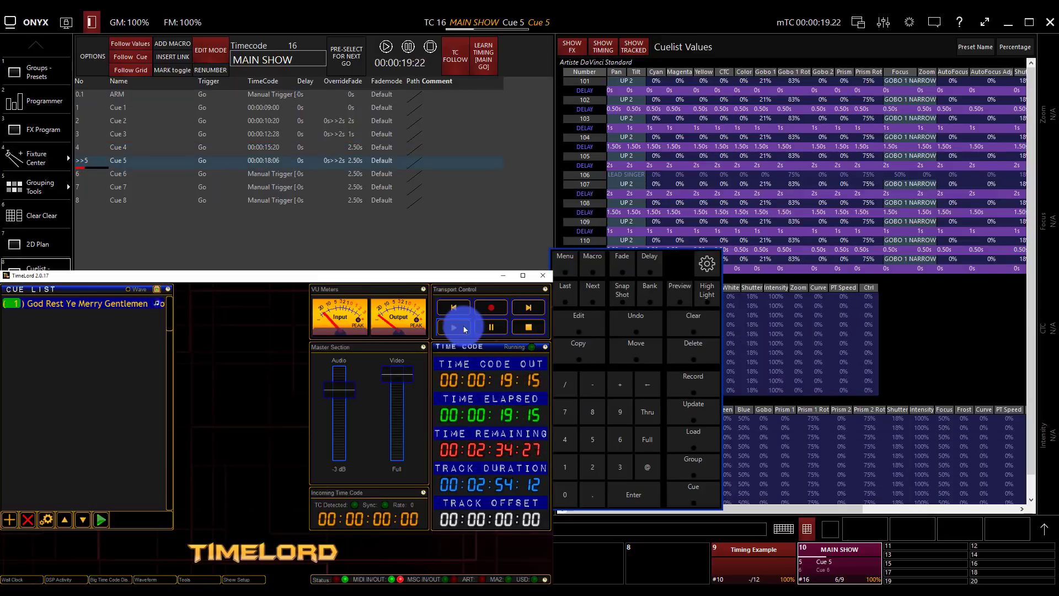
key(space)
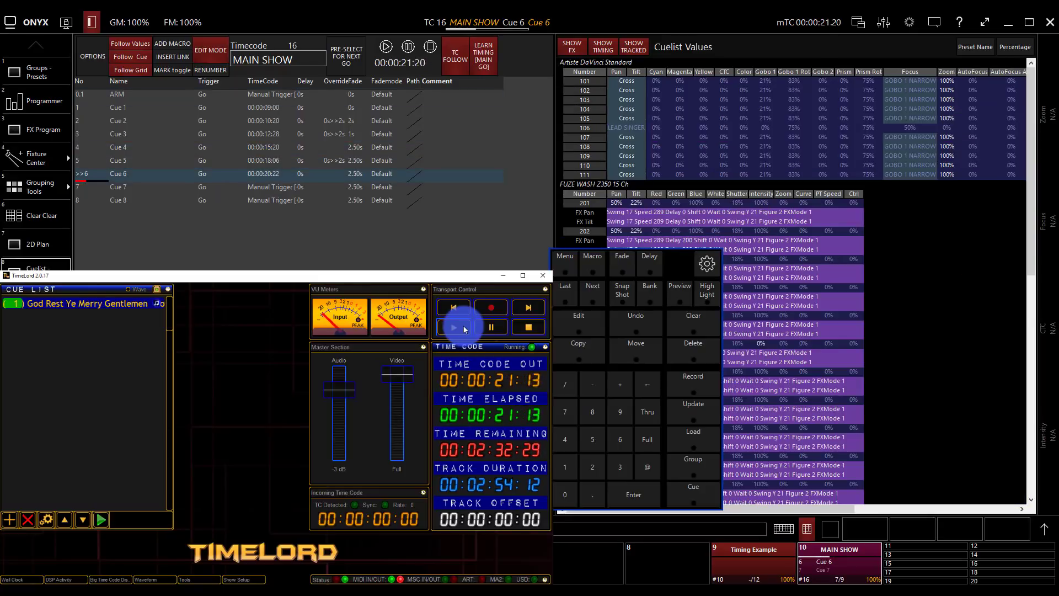
key(space)
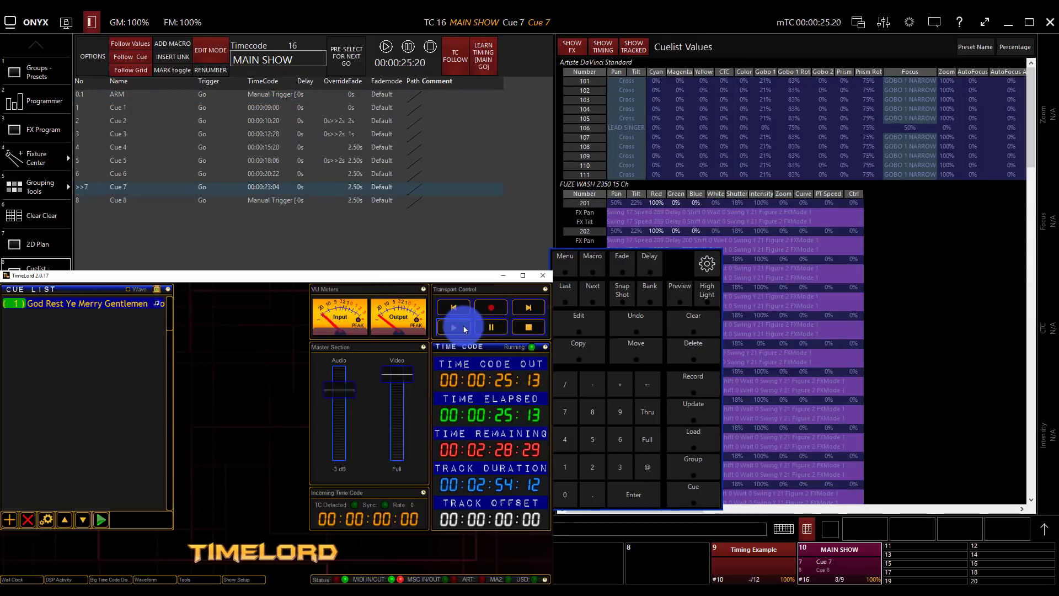
key(space)
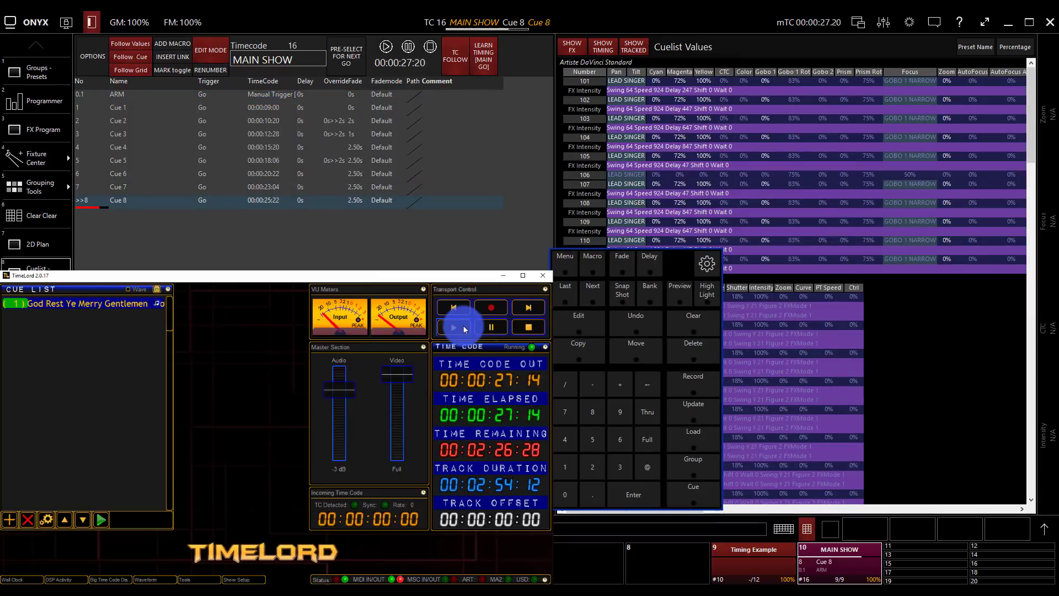
Stop TimeLord, turn on TC Follow for MAIN SHOW, and release it, keeping the eight learned cue timecodes.
click(529, 328)
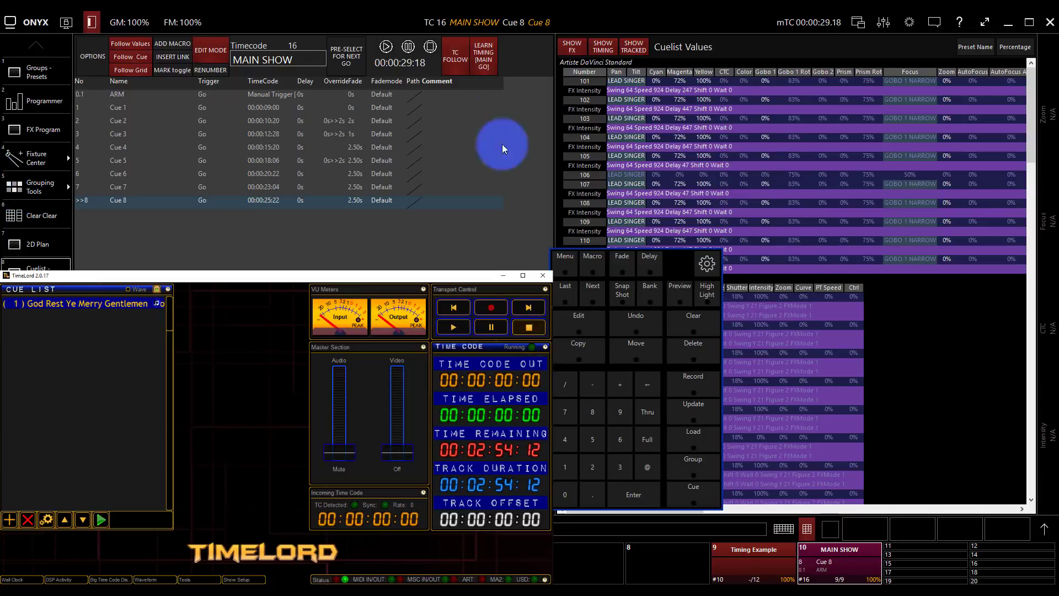
click(263, 123)
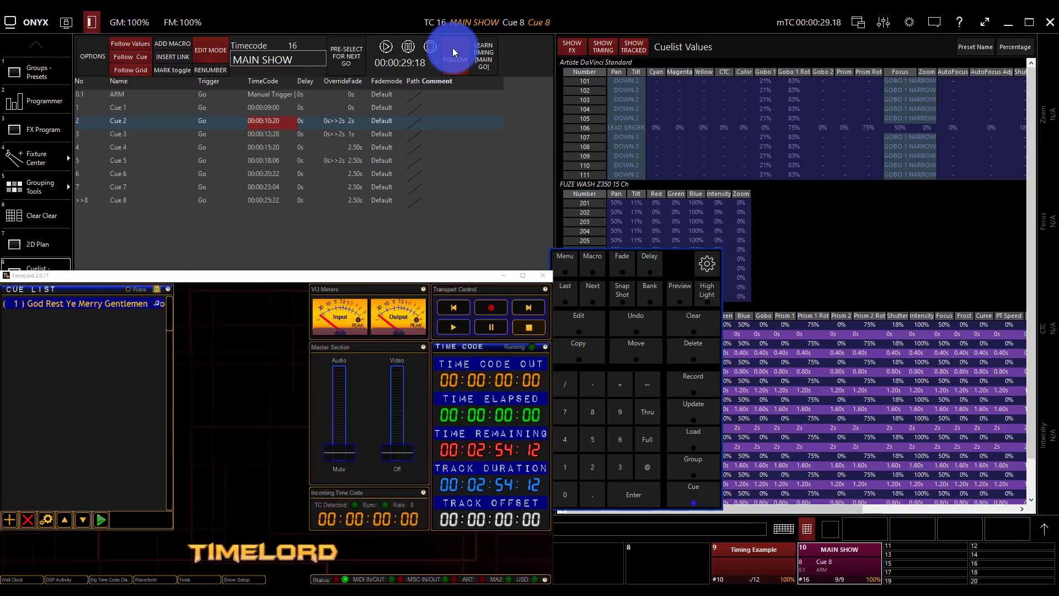
click(454, 51)
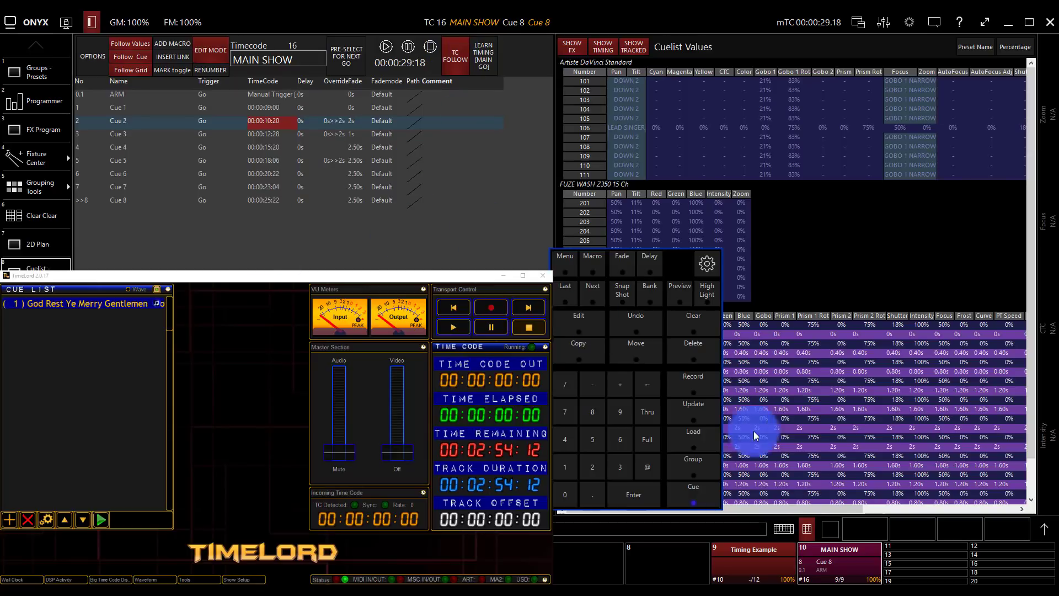
mouse_move(811, 577)
mouse_down()
mouse_move(834, 508)
mouse_move(833, 366)
mouse_move(837, 384)
mouse_move(665, 288)
mouse_move(178, 80)
mouse_move(160, 94)
mouse_move(208, 109)
mouse_move(255, 96)
mouse_up()
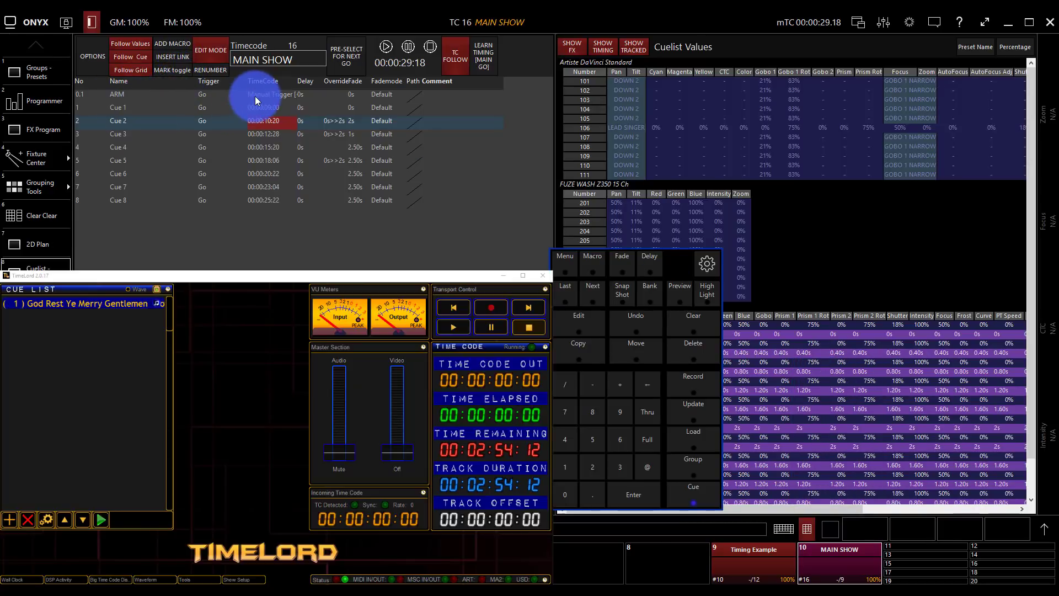
Select the ARM cue's Manual Trigger cell and restart TimeLord so timecode runs past 00:00:10:22 without firing cues.
click(254, 96)
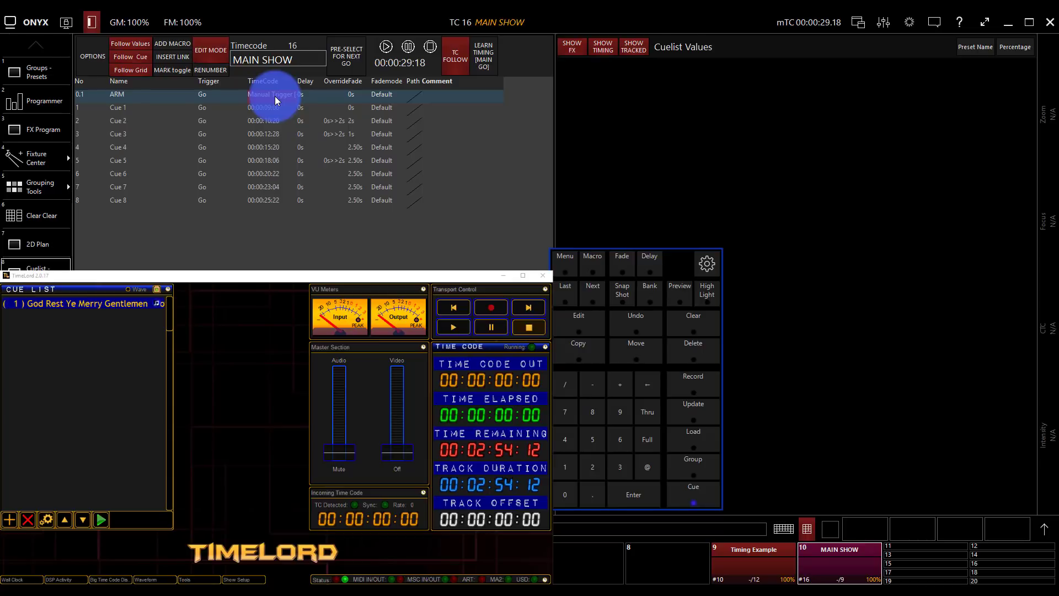
click(275, 96)
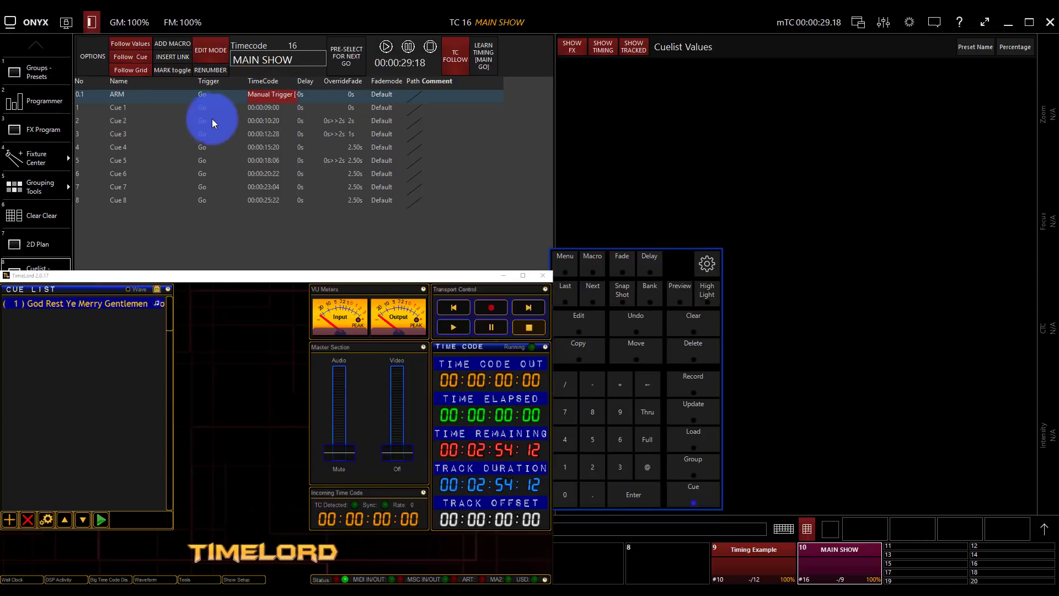
click(456, 328)
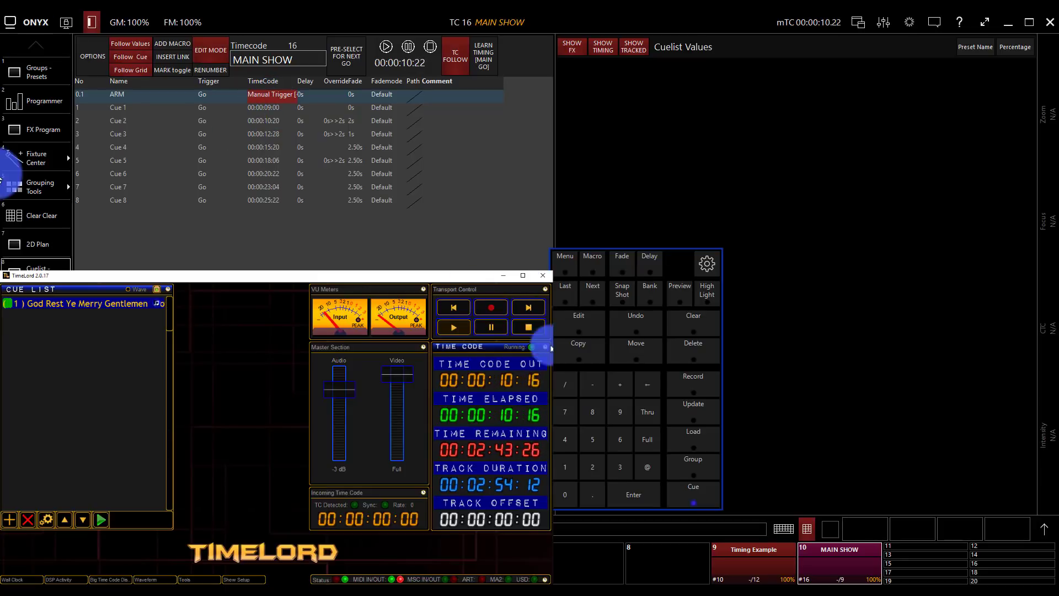
Reset TimeLord, fire MAIN SHOW cue 0.1 ARM, then replay timecode from zero to 00:00:04:26.
click(528, 328)
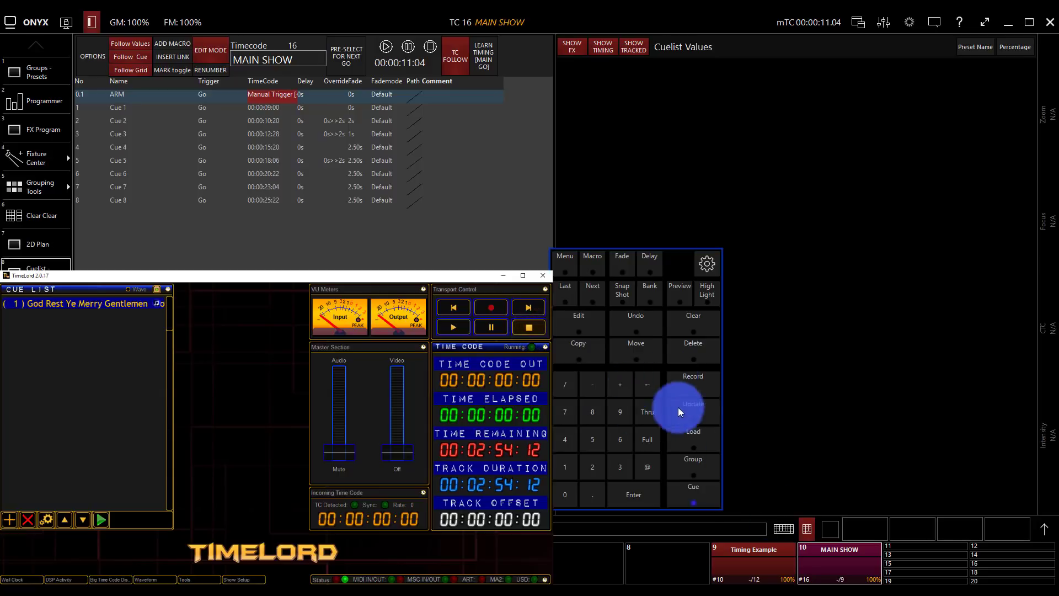
click(818, 561)
click(833, 377)
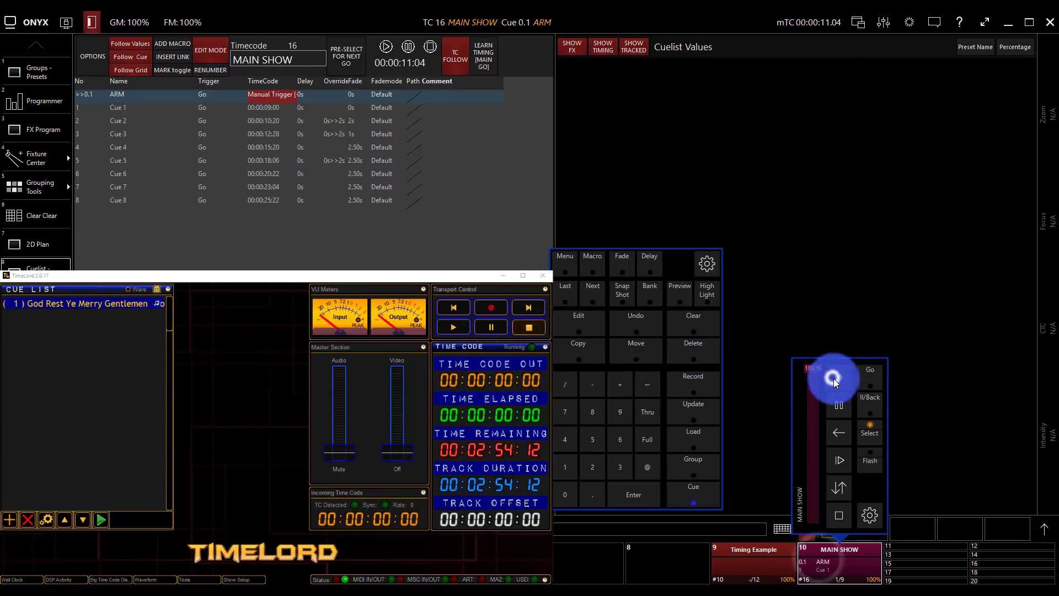
click(287, 318)
click(441, 330)
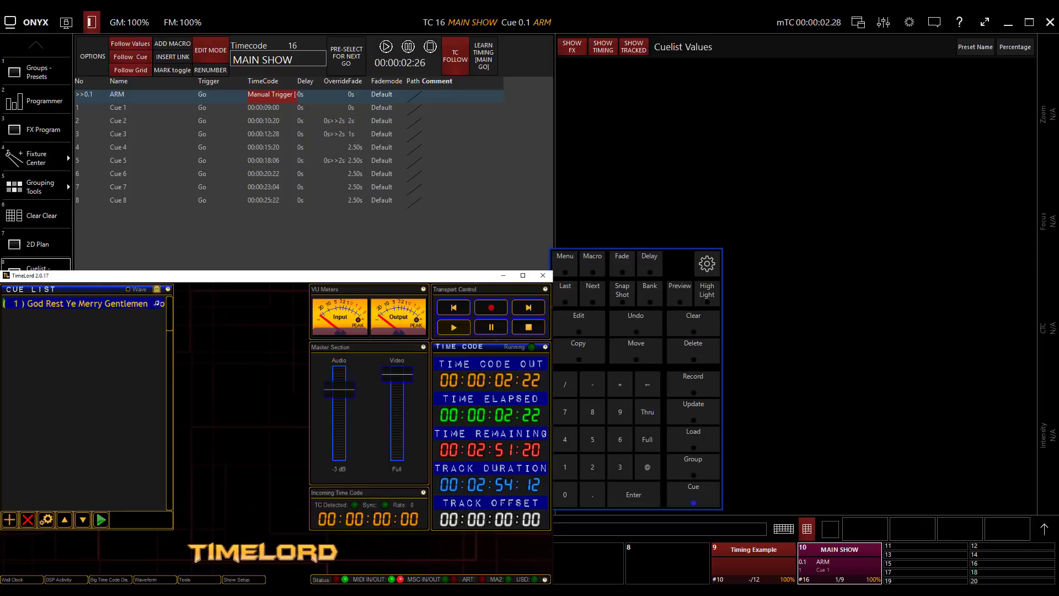
click(278, 258)
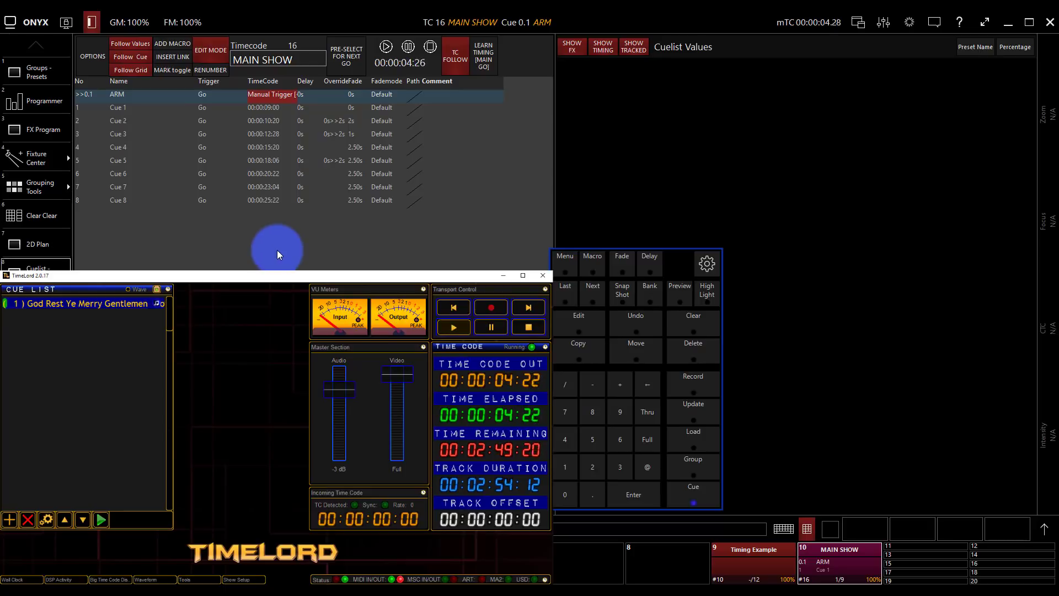